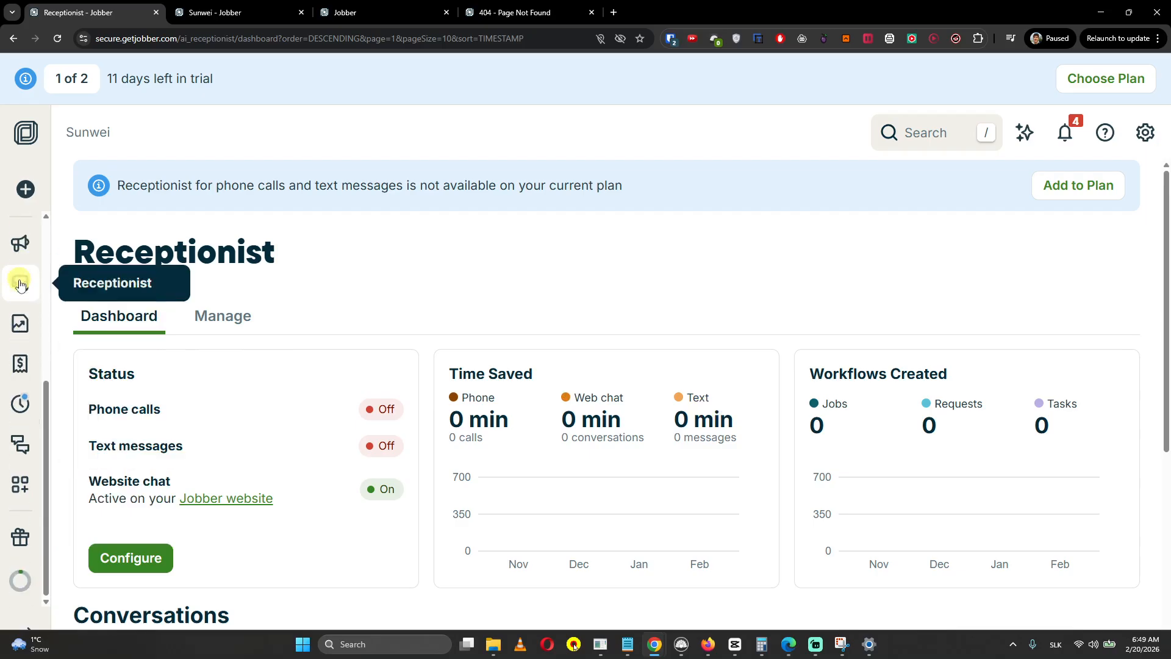
Step: Open the Jobber App Marketplace and browse to the QuickBooks Online featured card
{"action": "left_click", "coordinate": [14, 493]}
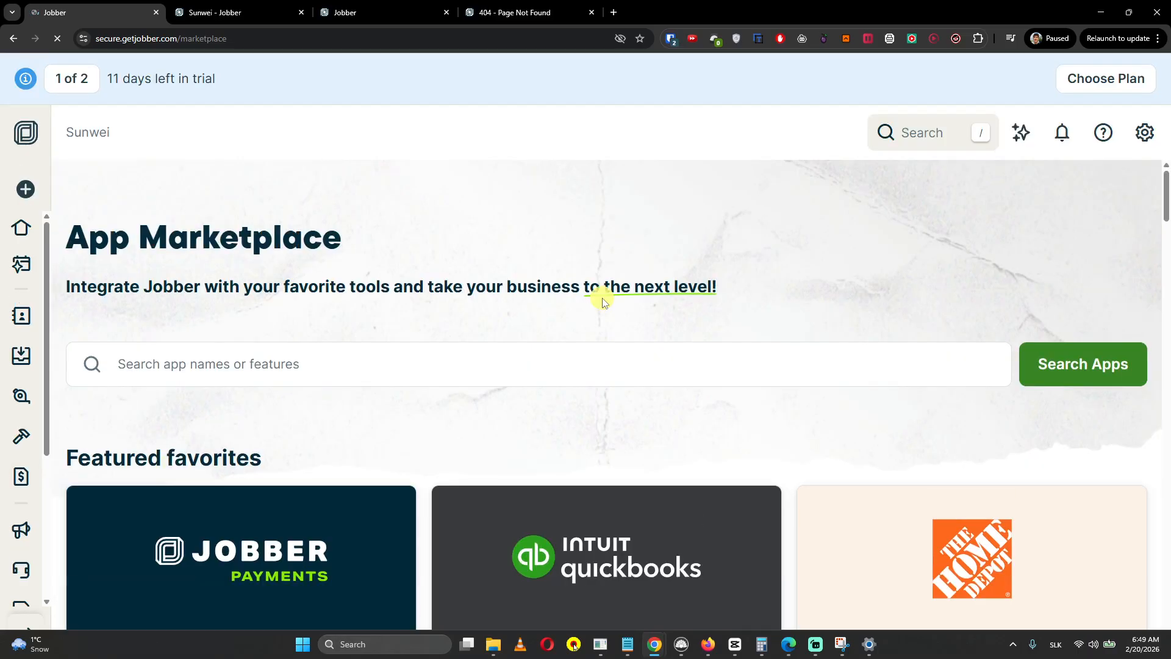
{"action": "scroll", "coordinate": [471, 278], "scroll_direction": "down", "scroll_amount": 6}
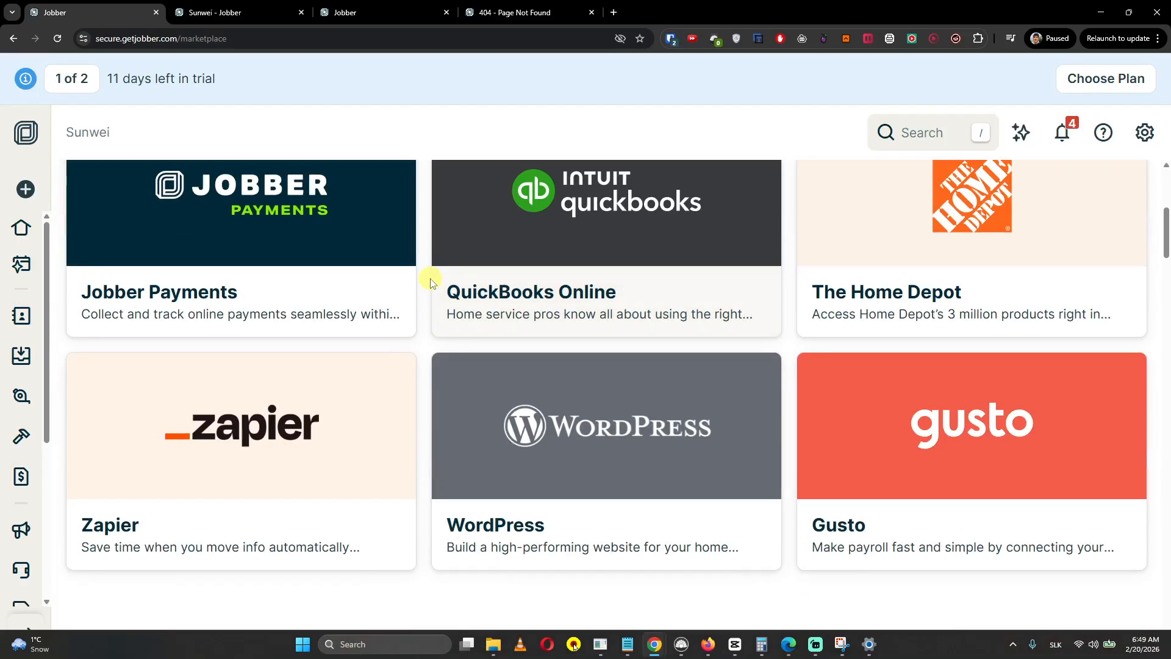
{"action": "scroll", "coordinate": [430, 281], "scroll_direction": "up", "scroll_amount": 2}
Step: Open the QuickBooks Online integration page and start connecting it to Jobber
{"action": "left_click", "coordinate": [650, 386]}
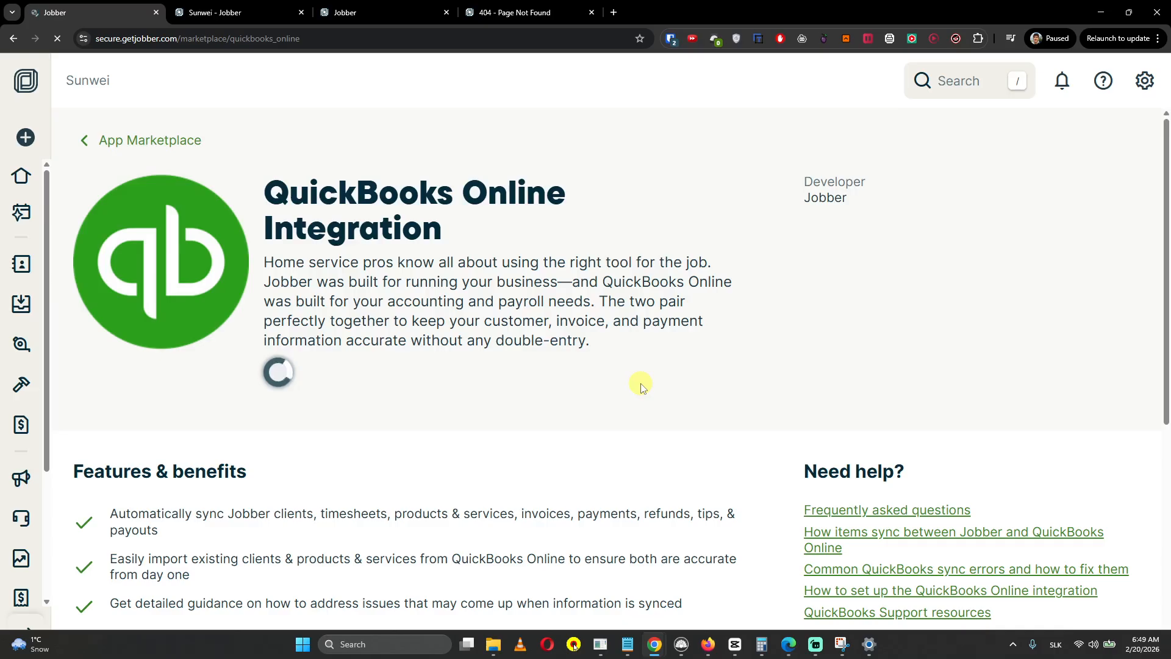
{"action": "scroll", "coordinate": [637, 384], "scroll_direction": "down", "scroll_amount": 2}
{"action": "scroll", "coordinate": [636, 384], "scroll_direction": "up", "scroll_amount": 2}
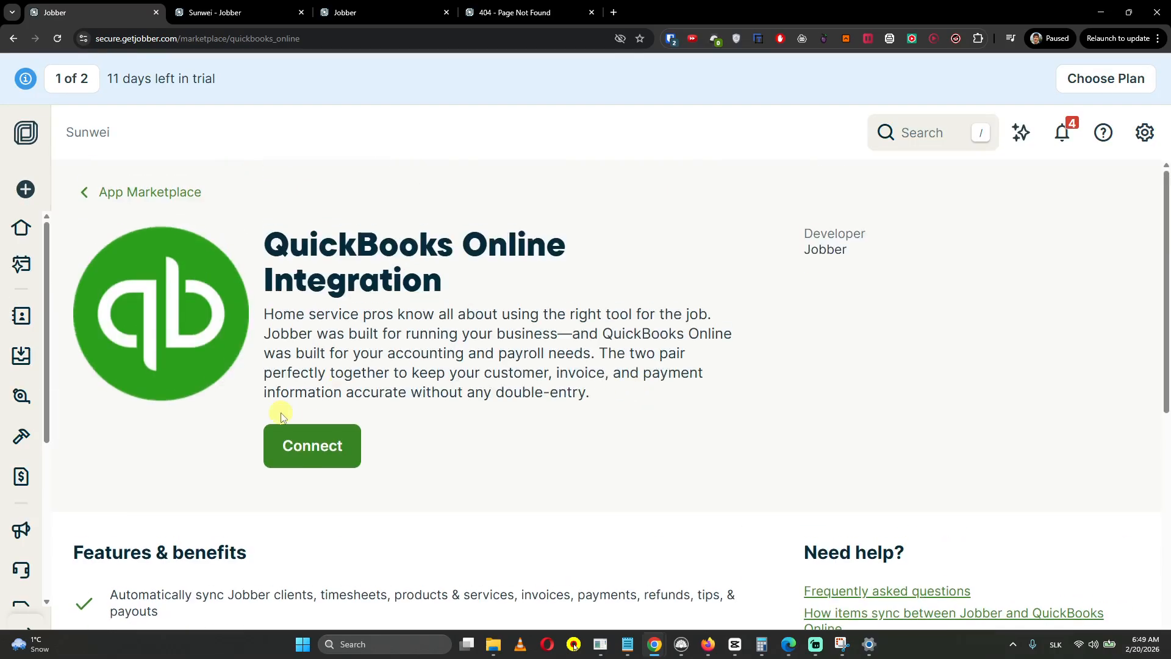
{"action": "left_click", "coordinate": [327, 439]}
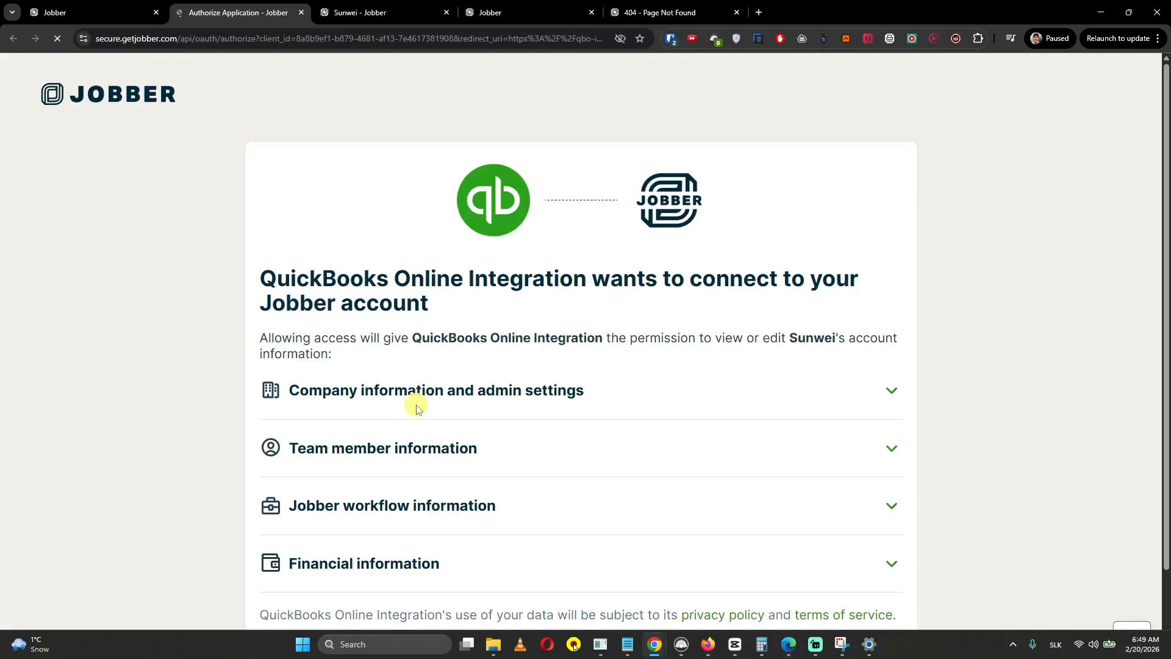
{"action": "scroll", "coordinate": [378, 373], "scroll_direction": "down", "scroll_amount": 2}
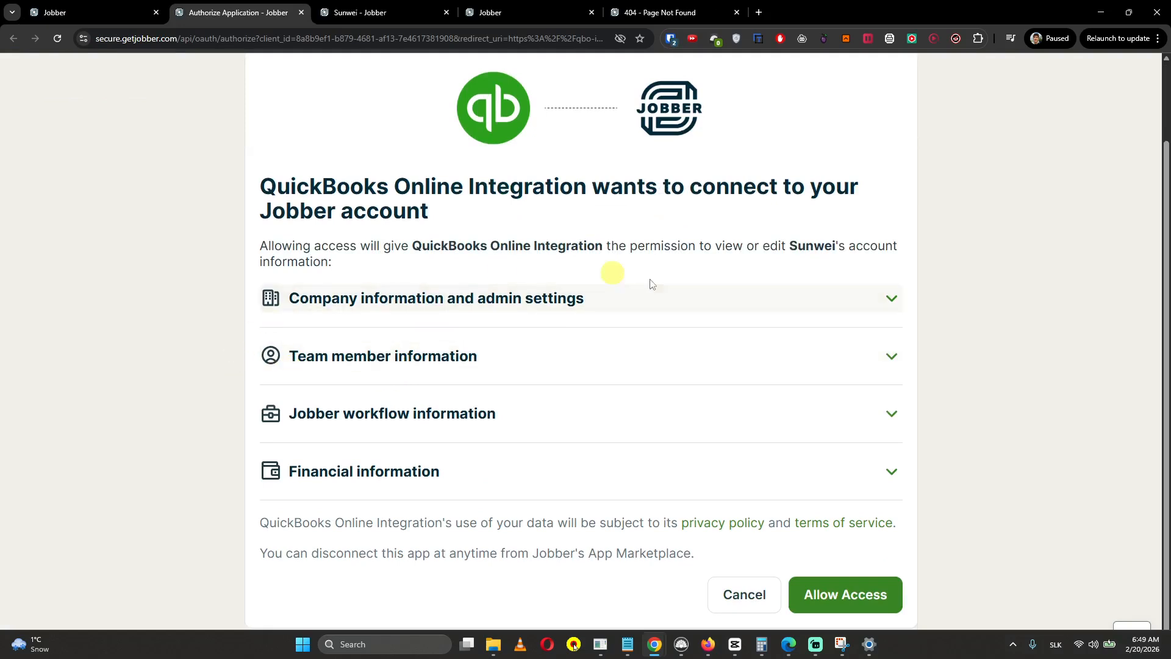
Step: Review the company, team member, workflow and financial permissions, then allow access
{"action": "left_click", "coordinate": [743, 305]}
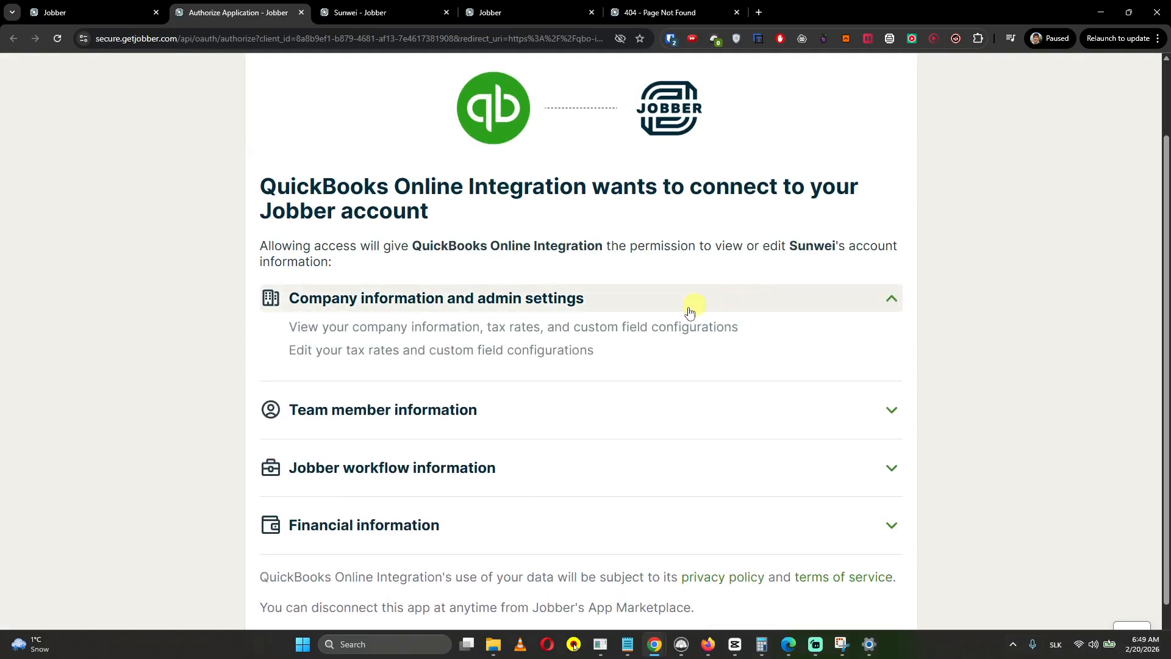
{"action": "left_click", "coordinate": [586, 404]}
{"action": "scroll", "coordinate": [427, 412], "scroll_direction": "down", "scroll_amount": 2}
{"action": "left_click", "coordinate": [552, 421]}
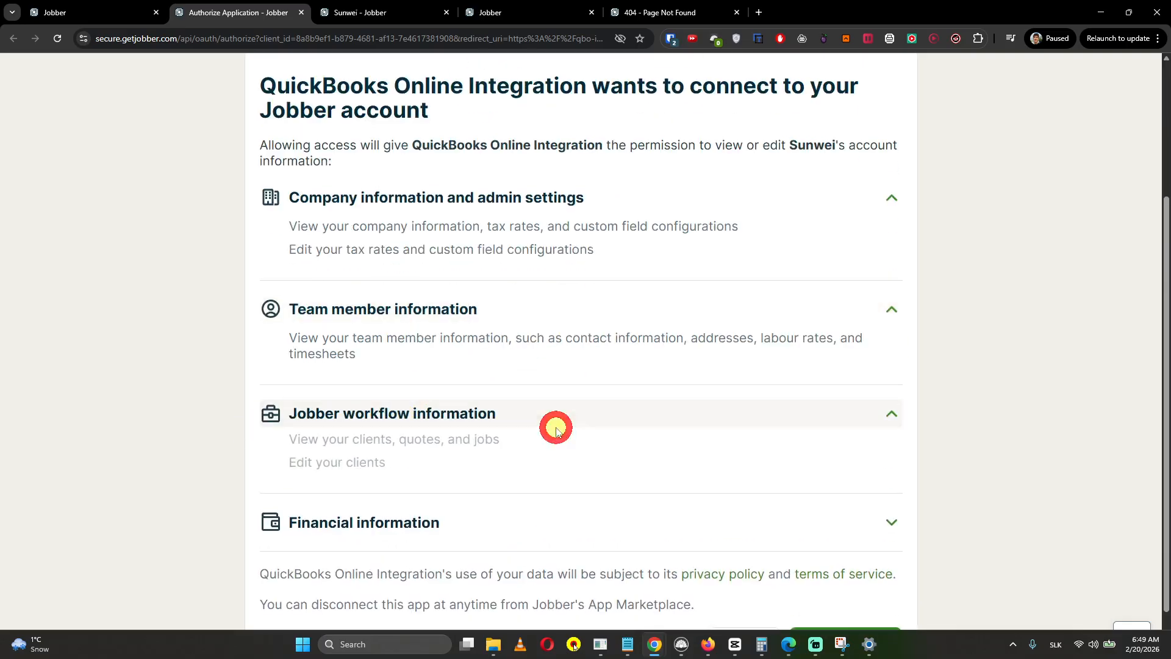
{"action": "scroll", "coordinate": [513, 427], "scroll_direction": "down", "scroll_amount": 1}
{"action": "left_click", "coordinate": [587, 459]}
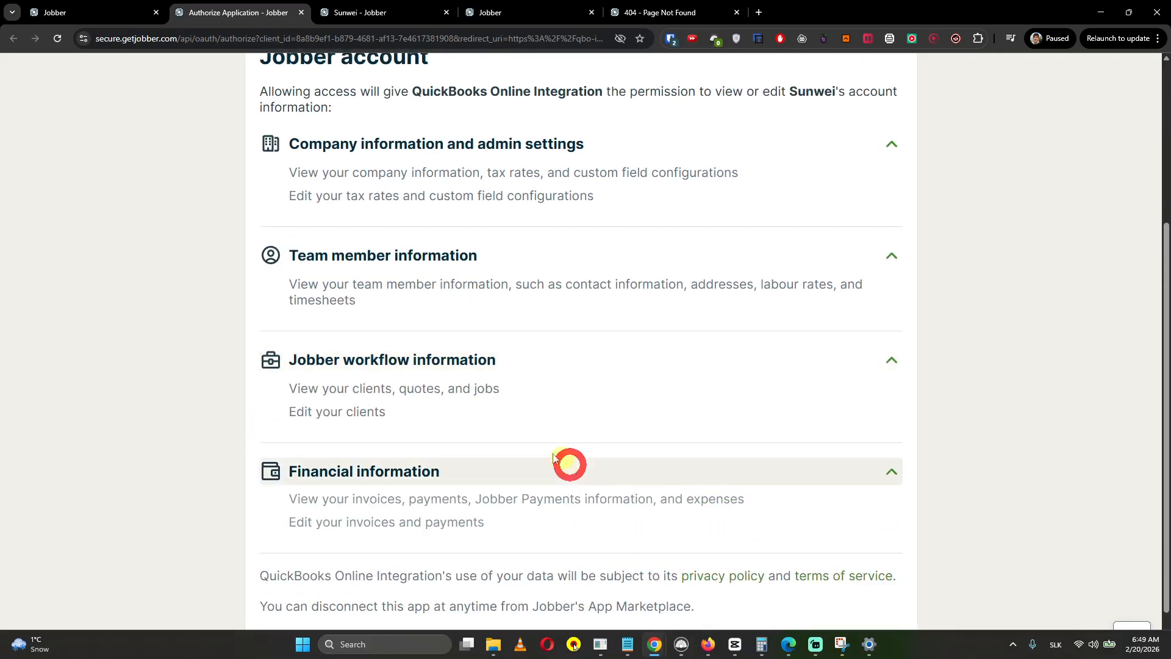
{"action": "scroll", "coordinate": [1041, 514], "scroll_direction": "down", "scroll_amount": 1}
{"action": "left_click", "coordinate": [836, 594]}
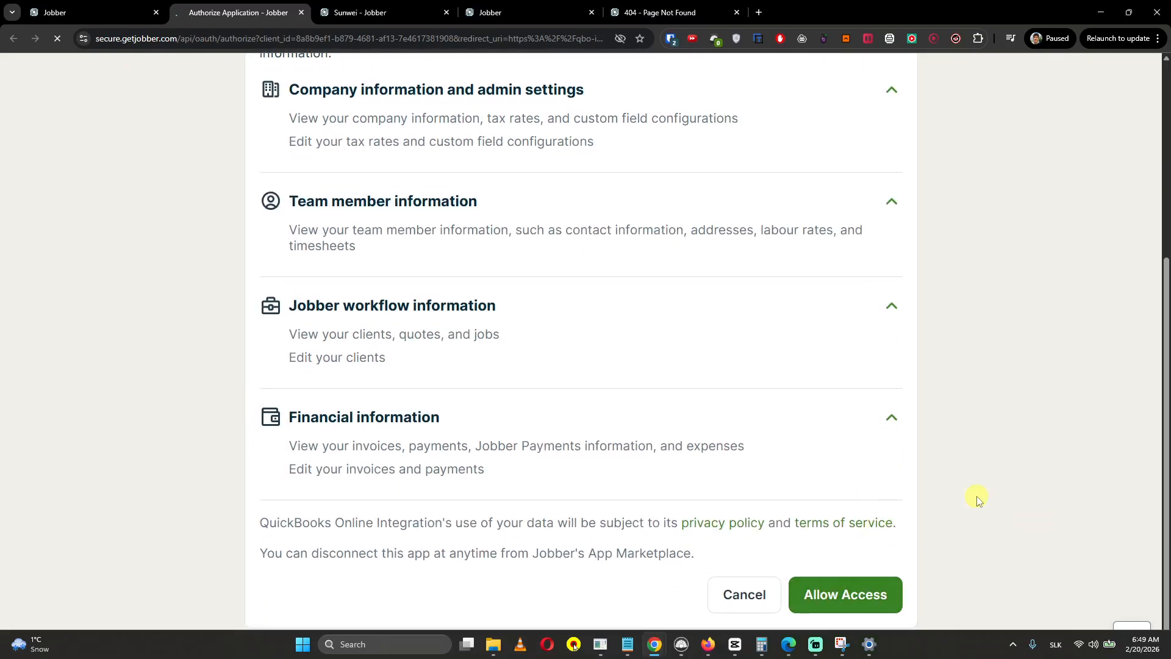
{"action": "scroll", "coordinate": [516, 397], "scroll_direction": "down", "scroll_amount": 3}
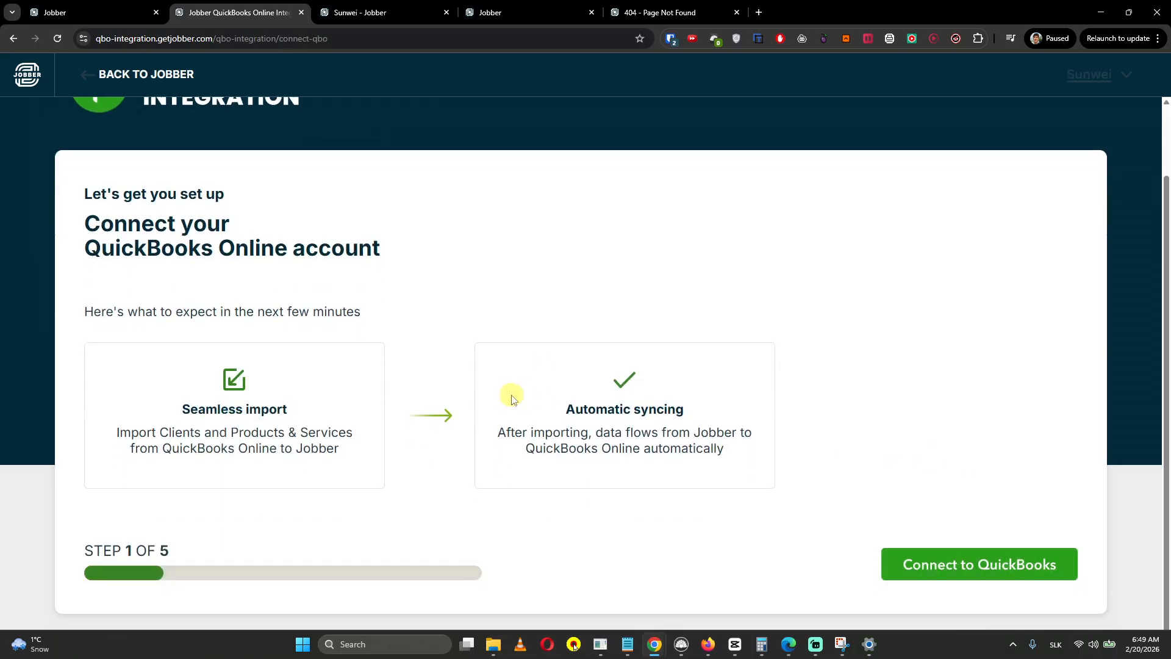
Step: Launch Connect to QuickBooks from step 1 and fill in the saved sign-in e-mail
{"action": "scroll", "coordinate": [91, 440], "scroll_direction": "up", "scroll_amount": 3}
{"action": "scroll", "coordinate": [210, 392], "scroll_direction": "down", "scroll_amount": 3}
{"action": "left_click", "coordinate": [924, 563]}
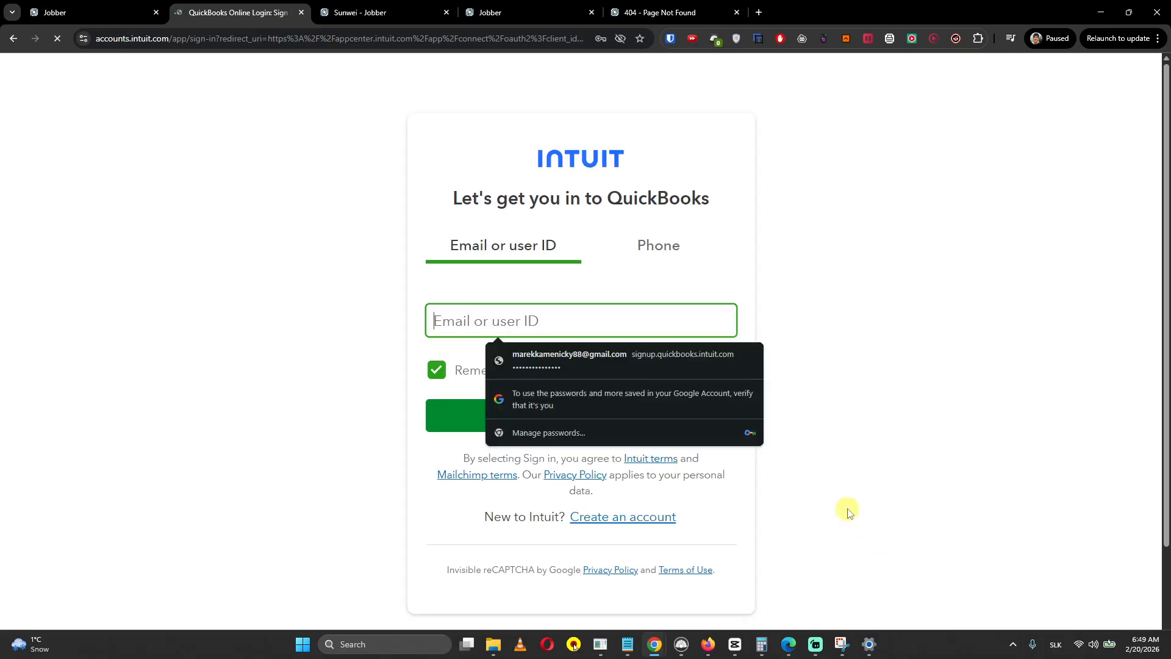
{"action": "left_click", "coordinate": [662, 354]}
Step: Submit the saved e-mail and retry the account password several times after rejections
{"action": "left_click", "coordinate": [671, 426]}
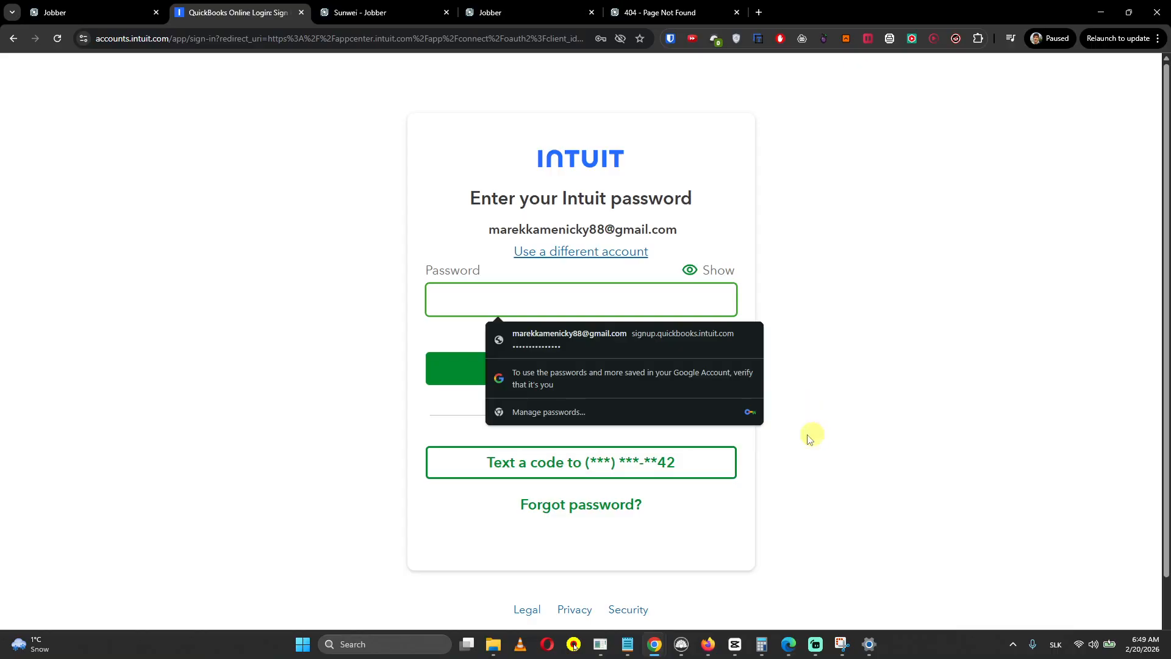
{"action": "left_click", "coordinate": [717, 338]}
{"action": "left_click", "coordinate": [668, 377]}
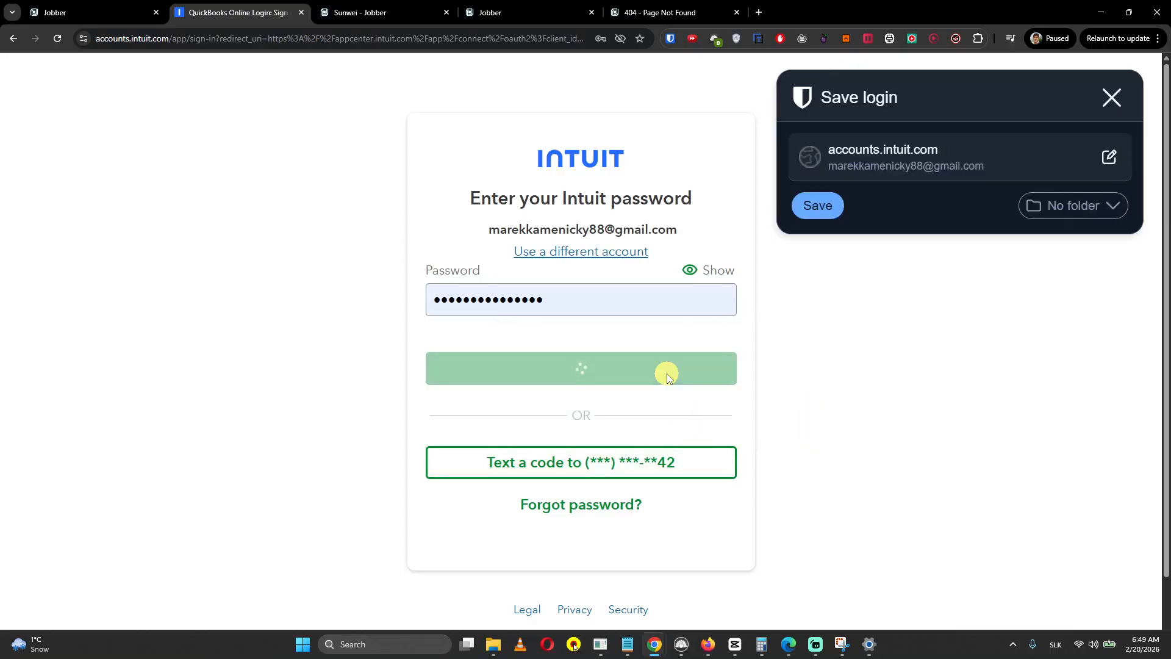
{"action": "left_click", "coordinate": [1114, 95]}
{"action": "left_click", "coordinate": [630, 287]}
{"action": "key", "text": "ctrl+a"}
{"action": "type", "text": "•••"}
{"action": "key", "text": "Return"}
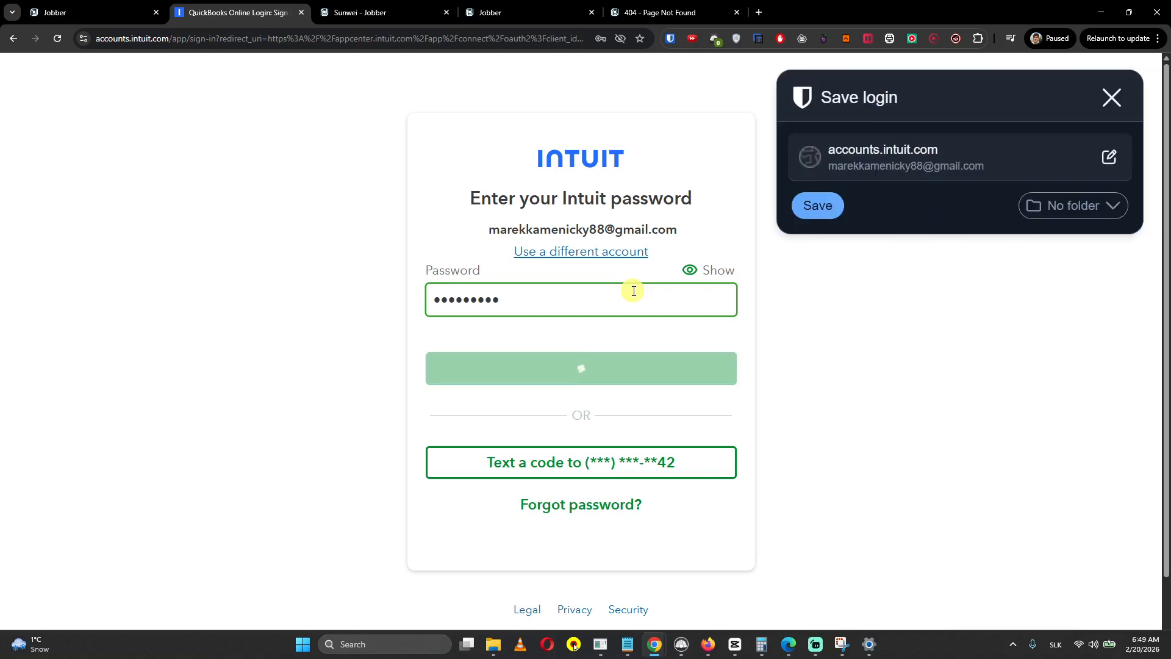
{"action": "key", "text": "ctrl+a"}
{"action": "type", "text": "••"}
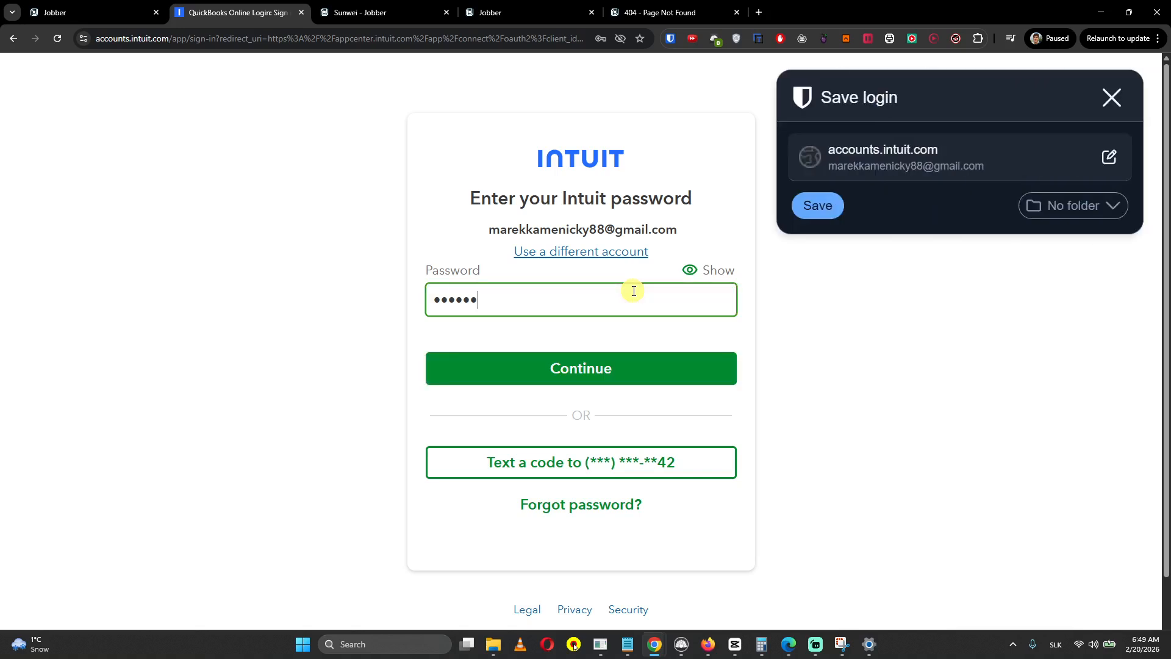
{"action": "type", "text": "••••••••••••••••"}
{"action": "key", "text": "Return"}
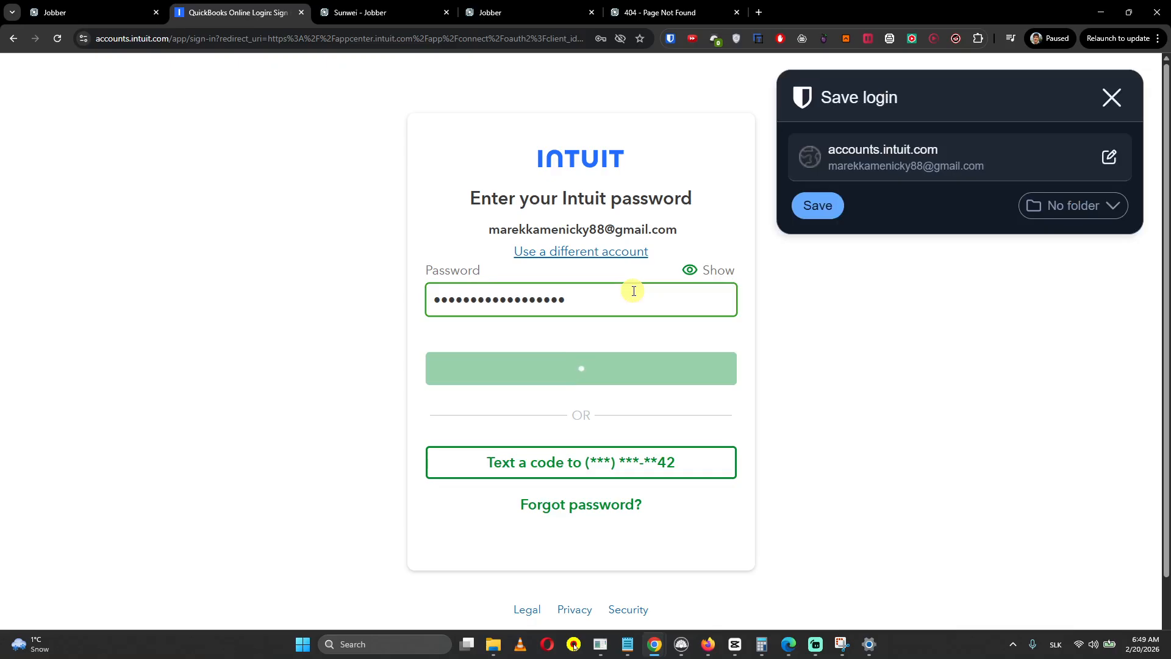
{"action": "key", "text": "ctrl+a"}
{"action": "type", "text": "•••••••••"}
{"action": "key", "text": "Return"}
Step: Sign in with a different account's e-mail and password, then show more verification options
{"action": "left_click", "coordinate": [566, 252]}
{"action": "left_click", "coordinate": [586, 319]}
{"action": "key", "text": "ctrl+a"}
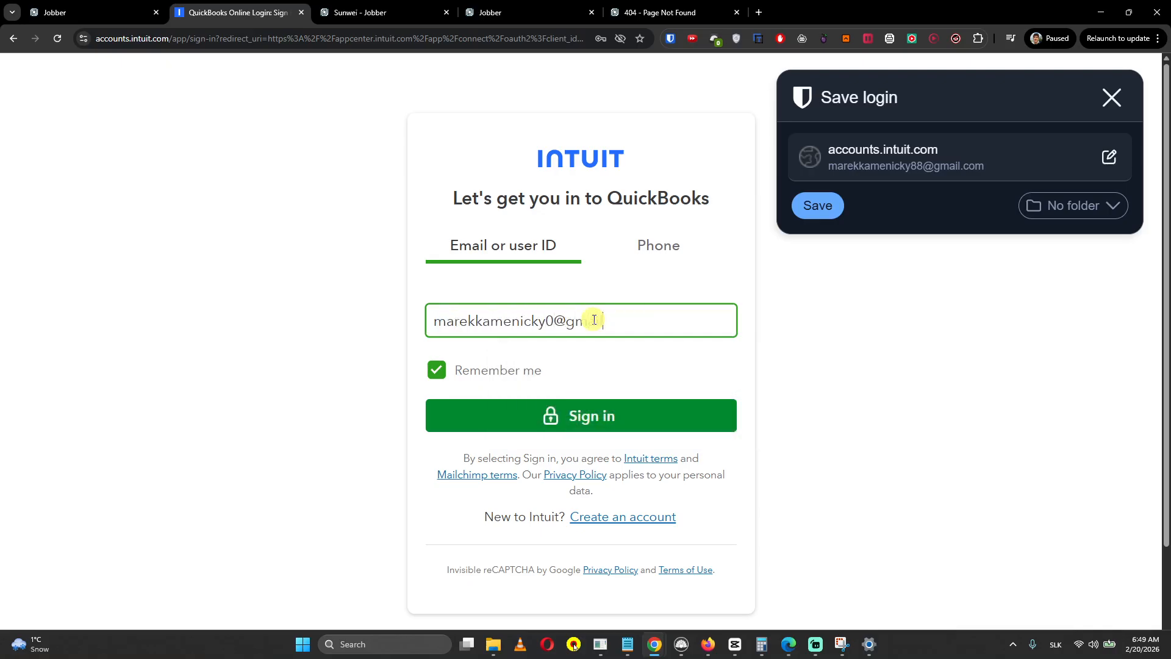
{"action": "key", "text": "Return"}
{"action": "type", "text": "•••••••••"}
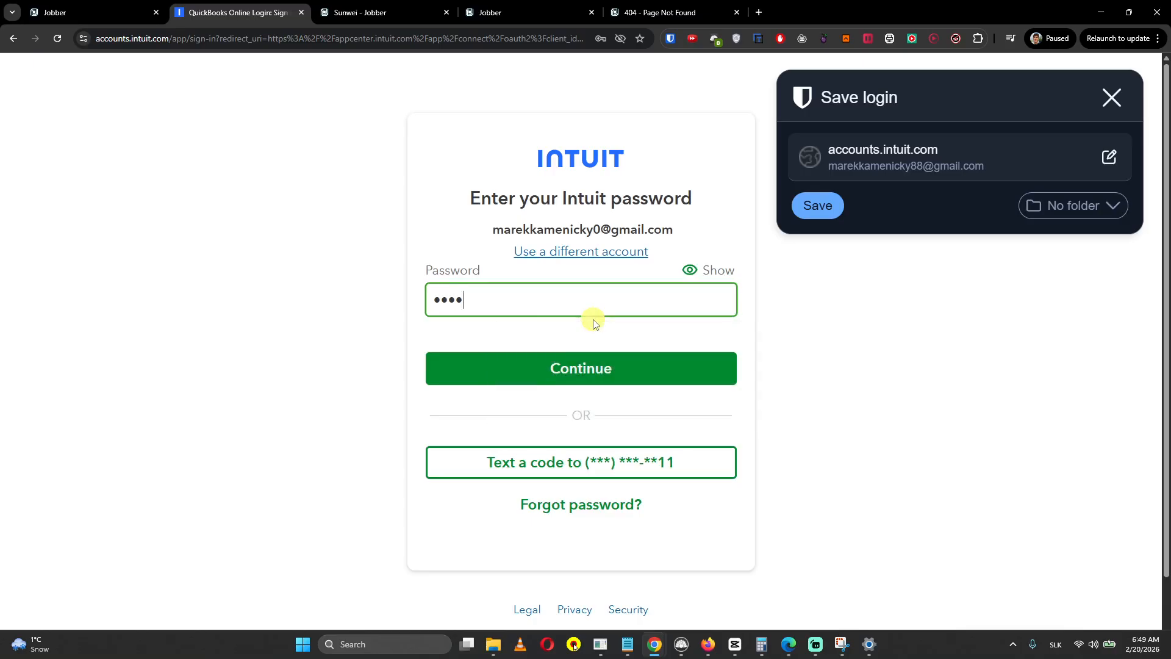
{"action": "key", "text": "Return"}
{"action": "type", "text": "••"}
{"action": "key", "text": "Return"}
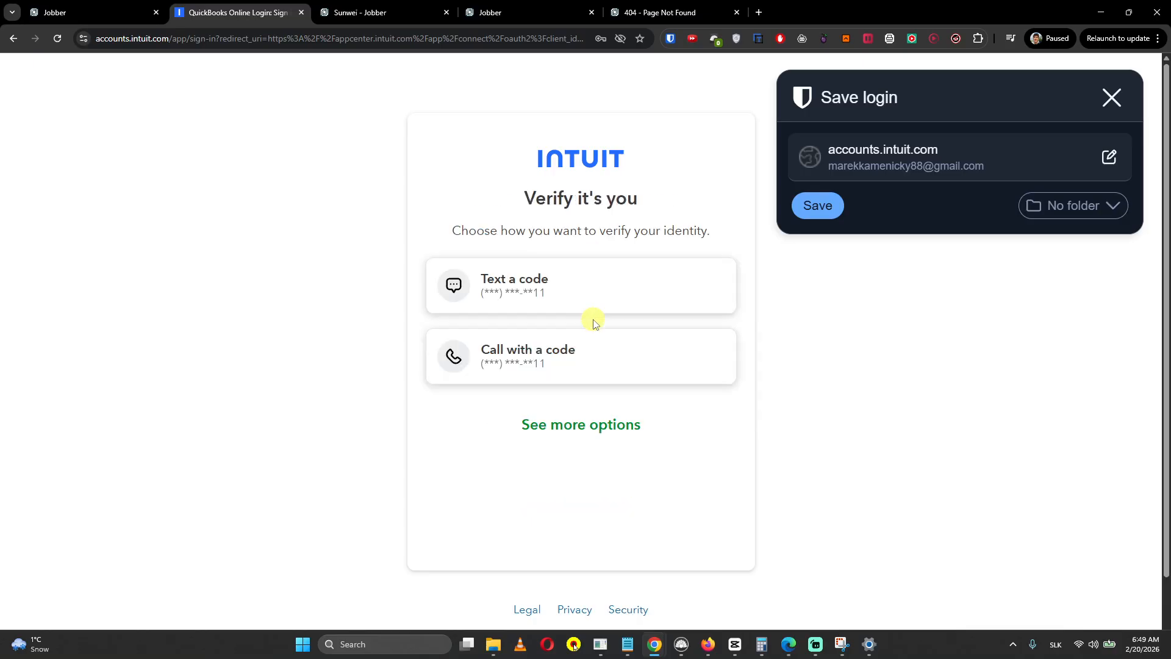
{"action": "left_click", "coordinate": [610, 425]}
Step: Get the verification code by e-mail via Edge and paste it in to verify
{"action": "left_click", "coordinate": [682, 434]}
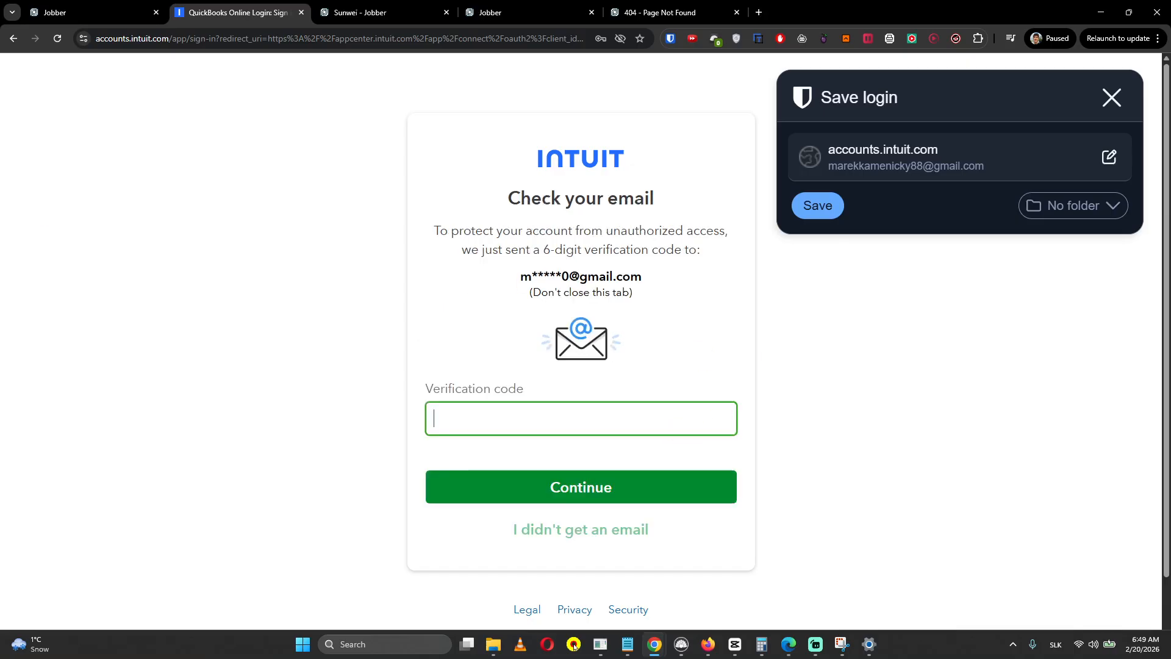
{"action": "key", "text": "super"}
{"action": "type", "text": "ed"}
{"action": "key", "text": "Return"}
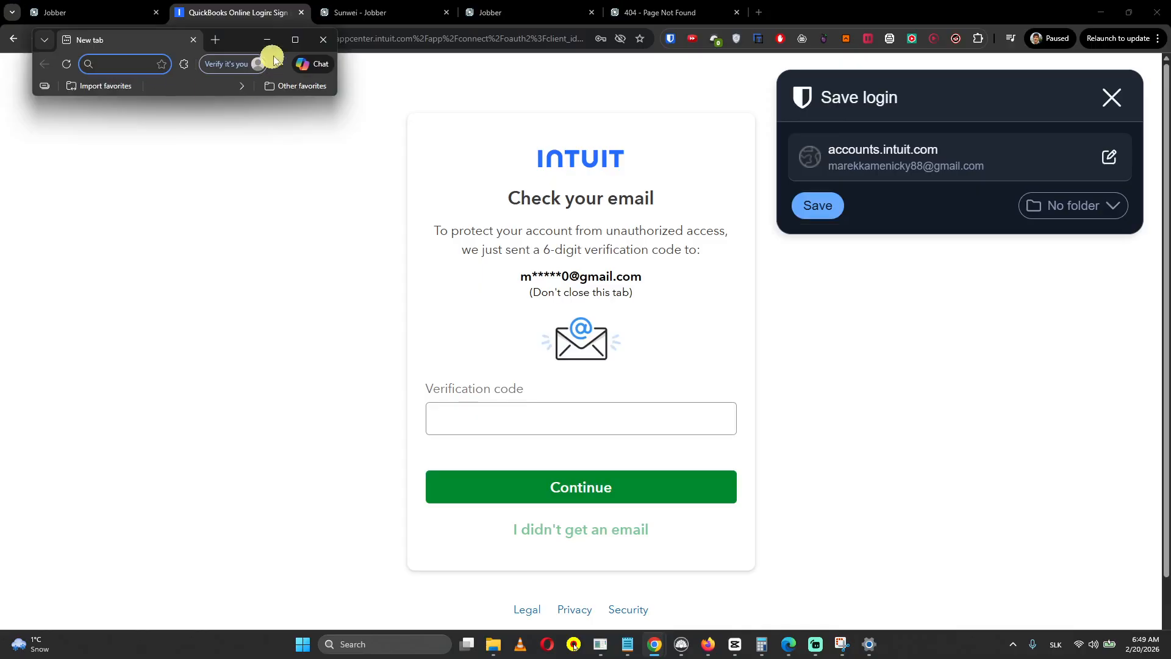
{"action": "left_click", "coordinate": [267, 40]}
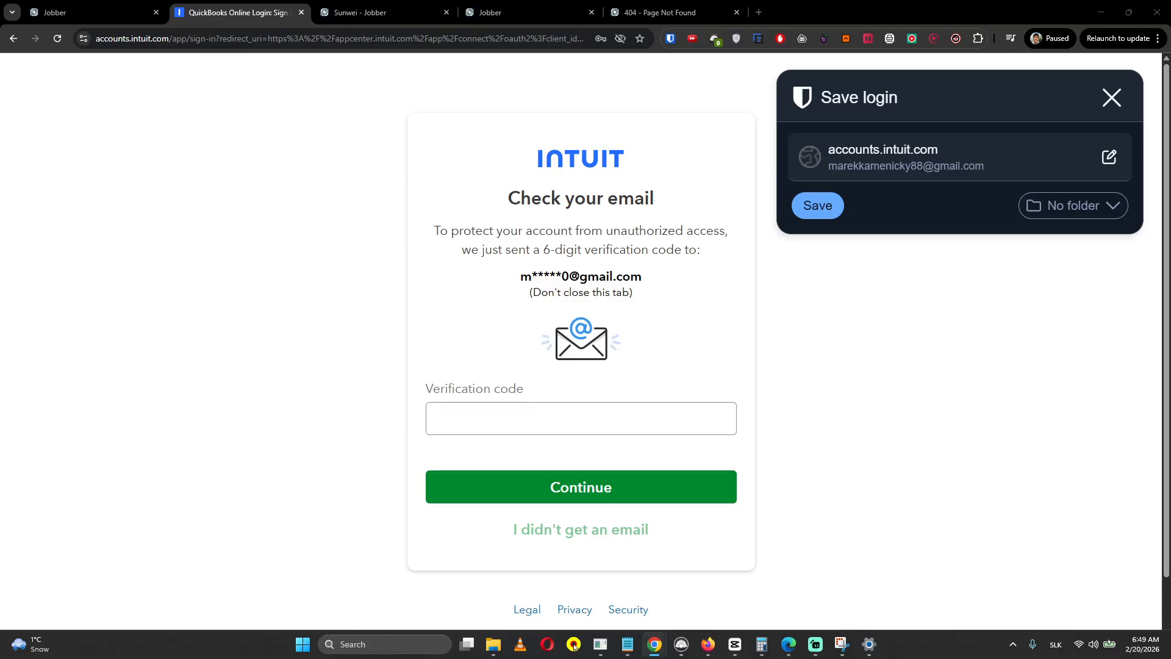
{"action": "left_click", "coordinate": [457, 418]}
{"action": "left_click", "coordinate": [671, 495]}
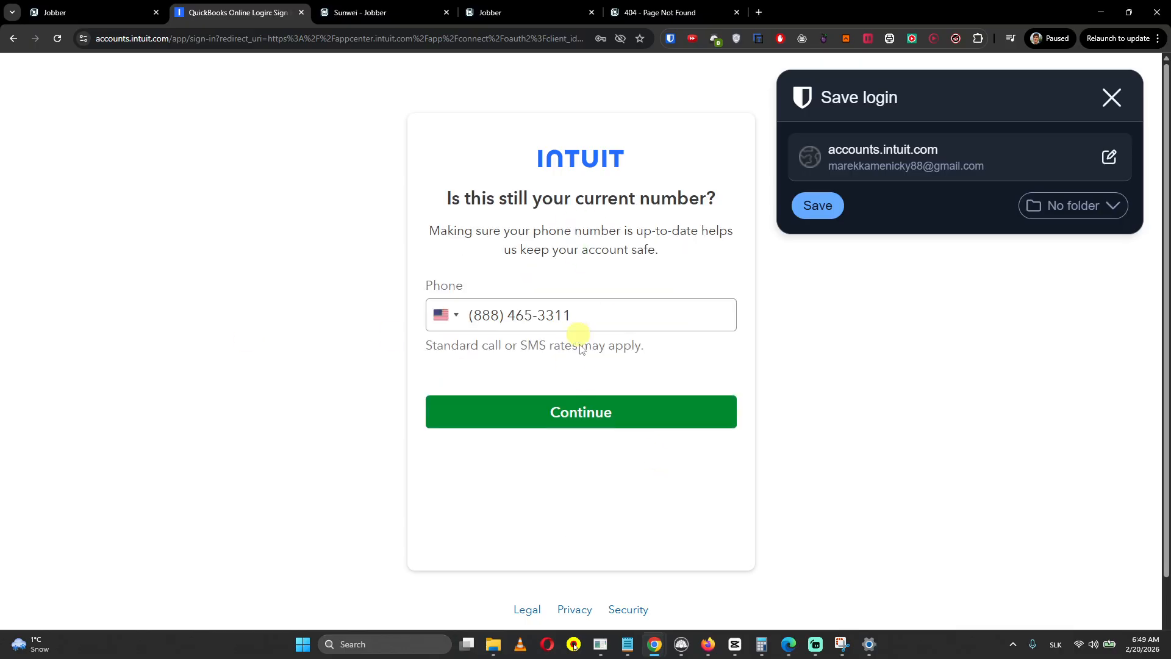
Step: Confirm the phone number, dismiss the save-login prompt, and go back to Jobber's connect page
{"action": "left_click", "coordinate": [660, 413]}
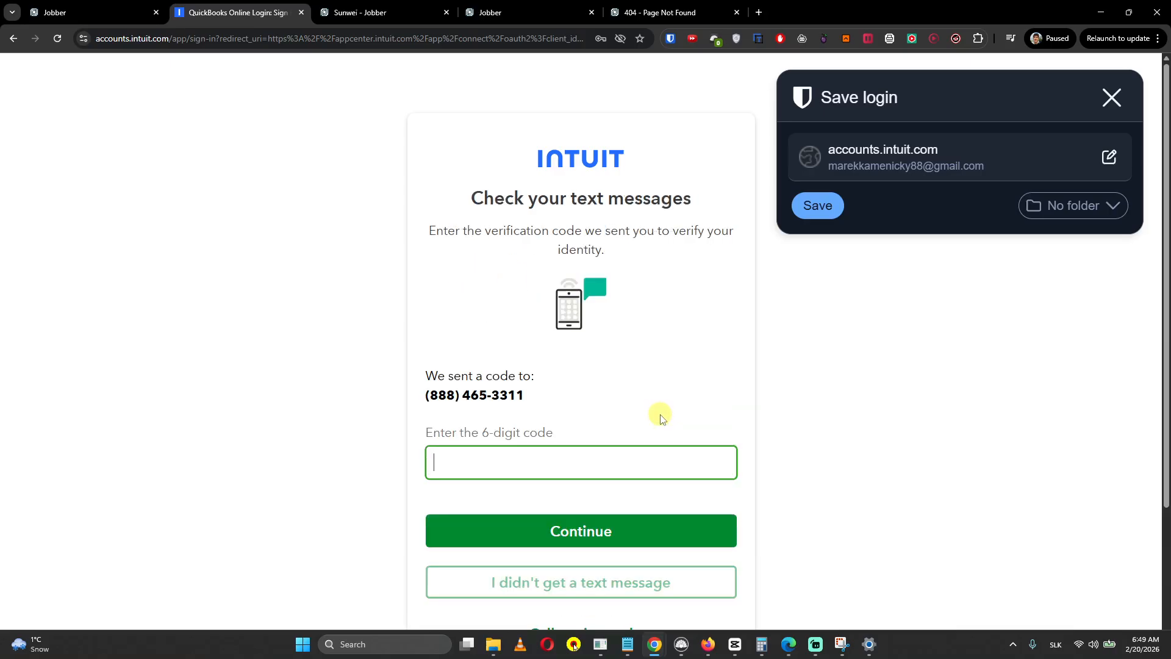
{"action": "scroll", "coordinate": [679, 592], "scroll_direction": "down", "scroll_amount": 2}
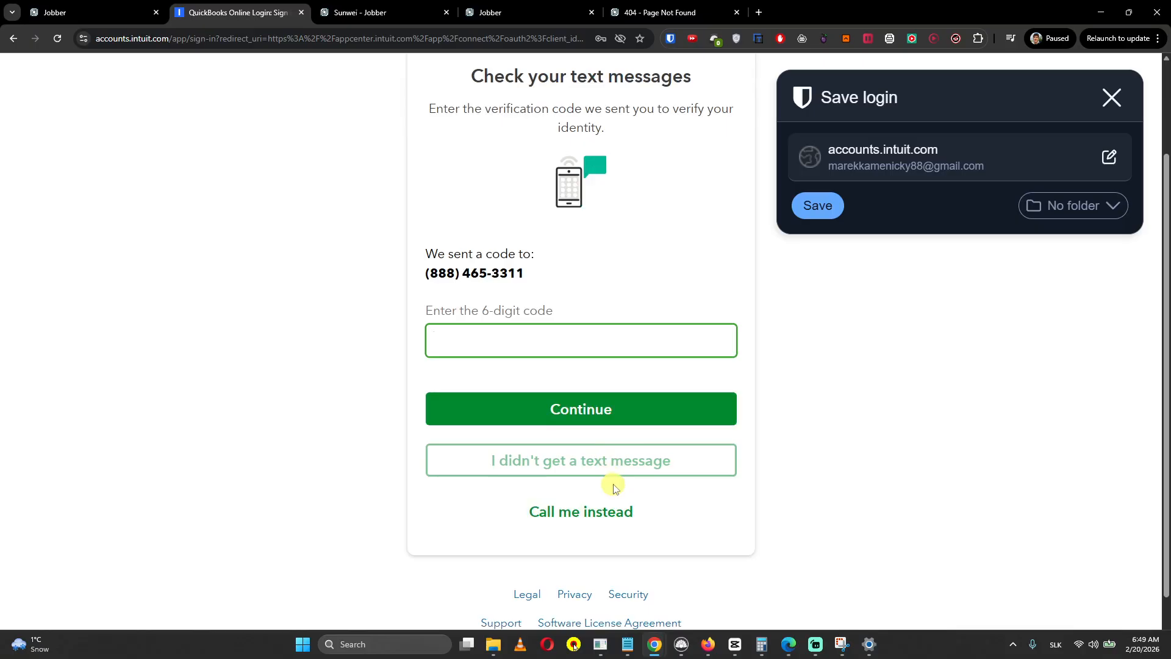
{"action": "scroll", "coordinate": [610, 497], "scroll_direction": "up", "scroll_amount": 2}
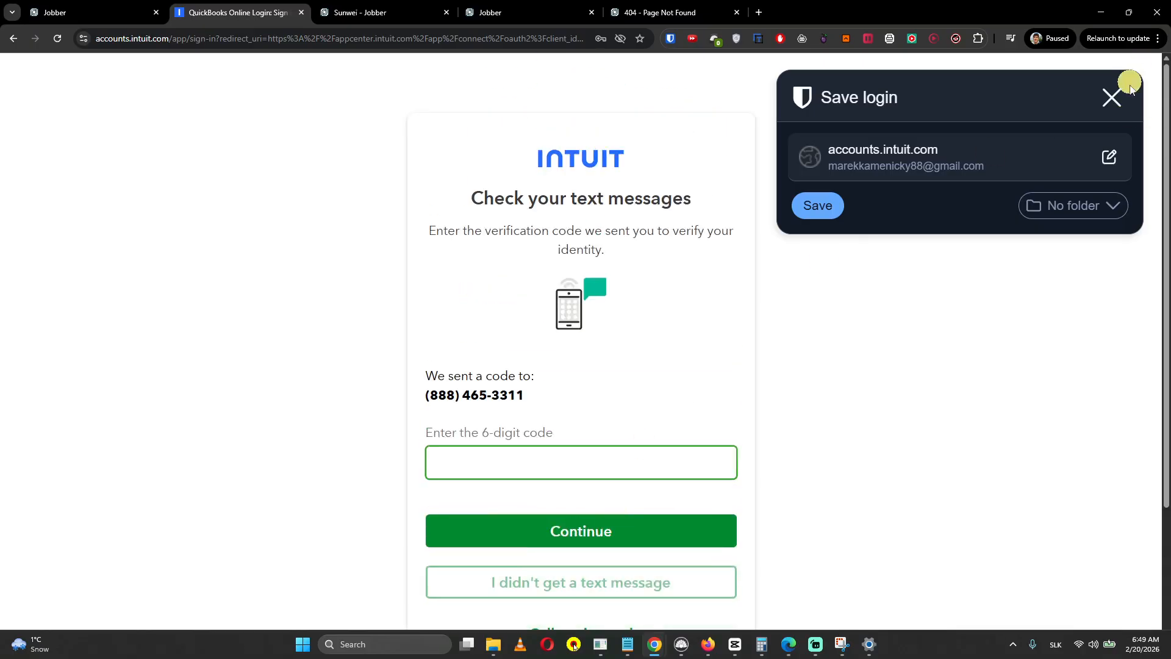
{"action": "left_click", "coordinate": [1111, 98]}
{"action": "scroll", "coordinate": [580, 457], "scroll_direction": "down", "scroll_amount": 2}
{"action": "left_click", "coordinate": [597, 518]}
{"action": "left_click", "coordinate": [14, 39]}
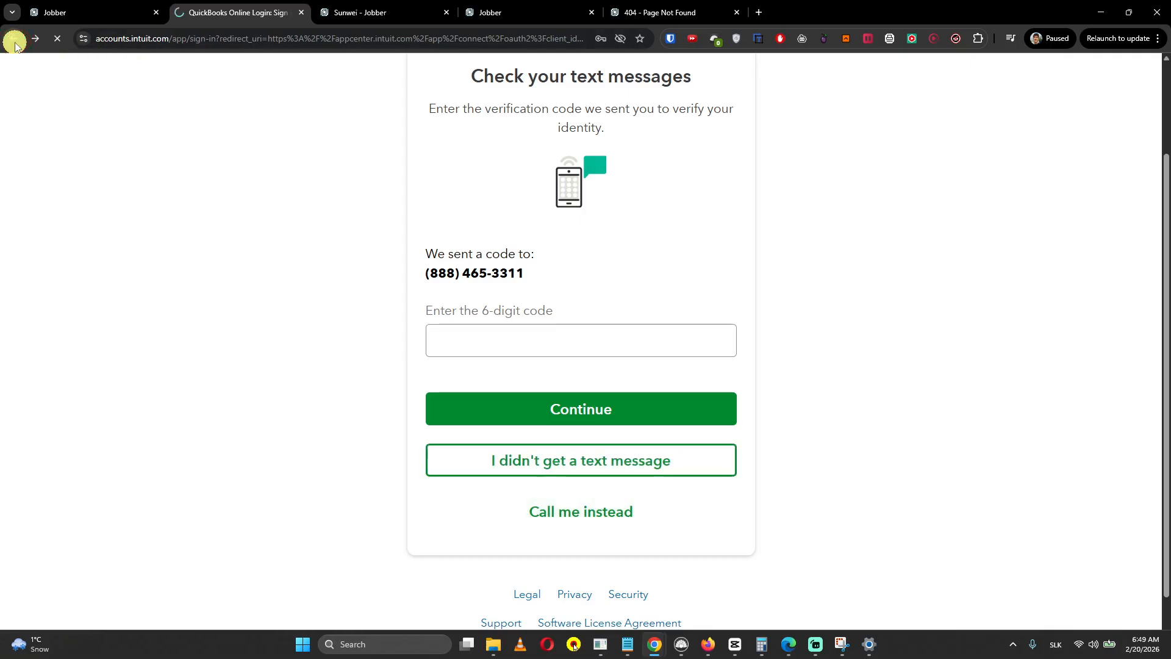
{"action": "scroll", "coordinate": [687, 382], "scroll_direction": "down", "scroll_amount": 1}
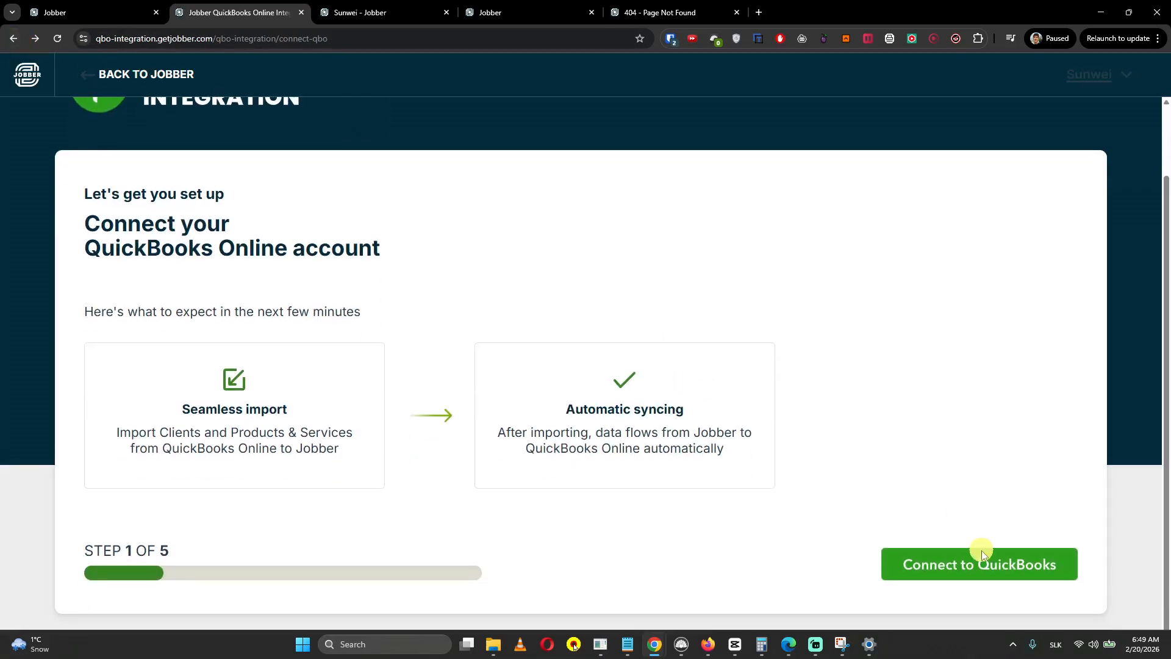
Step: Restore the browser window and retry Connect to QuickBooks to reach the company authorization page
{"action": "left_click", "coordinate": [979, 569]}
{"action": "left_click_drag", "start_coordinate": [815, 18], "coordinate": [764, 56]}
{"action": "scroll", "coordinate": [940, 302], "scroll_direction": "down", "scroll_amount": 4}
{"action": "left_click", "coordinate": [970, 353]}
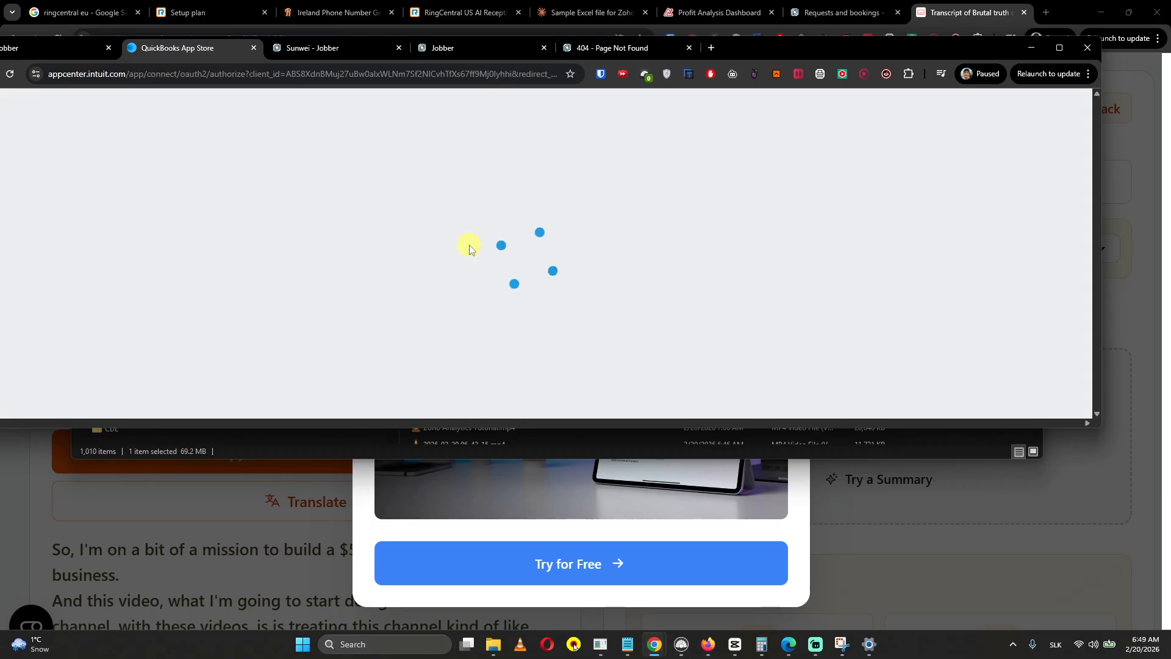
{"action": "scroll", "coordinate": [470, 245], "scroll_direction": "down", "scroll_amount": 2}
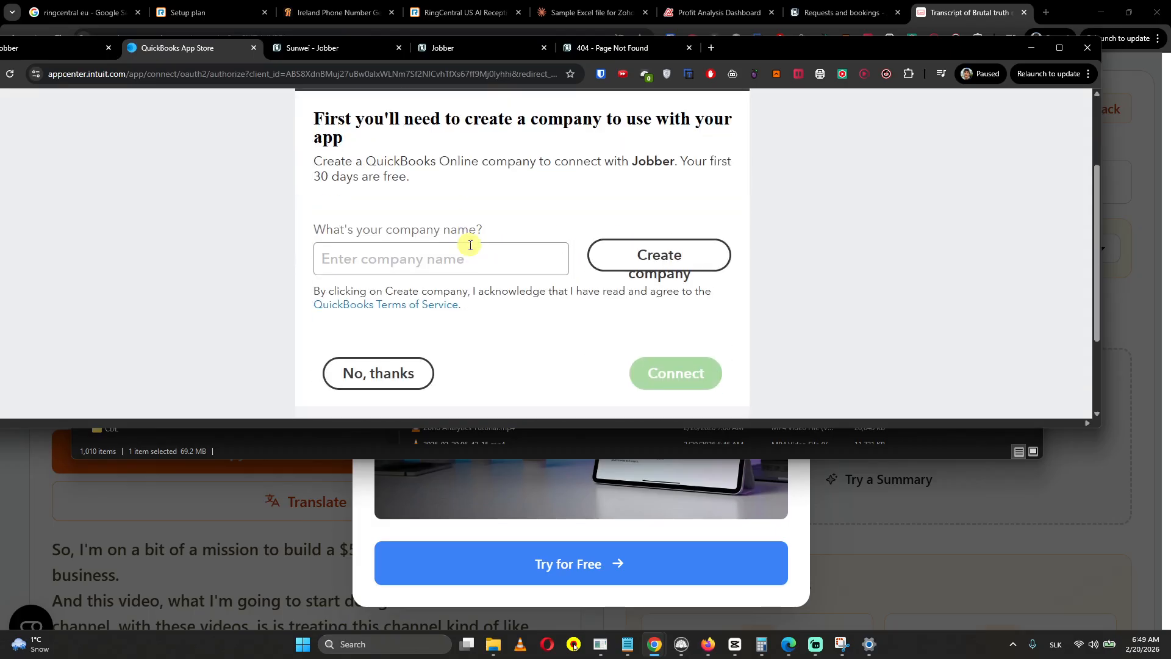
Step: Enter the company name Sunwe1, create the company, and approve connecting Jobber to it
{"action": "left_click", "coordinate": [499, 268]}
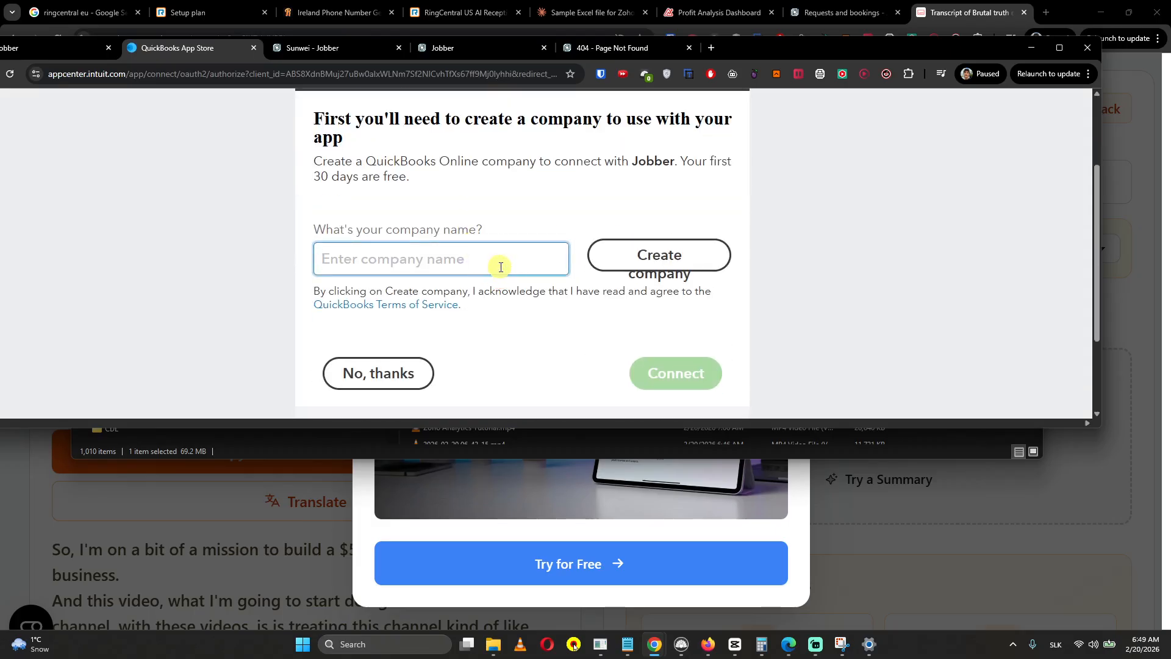
{"action": "type", "text": "Sunwe1"}
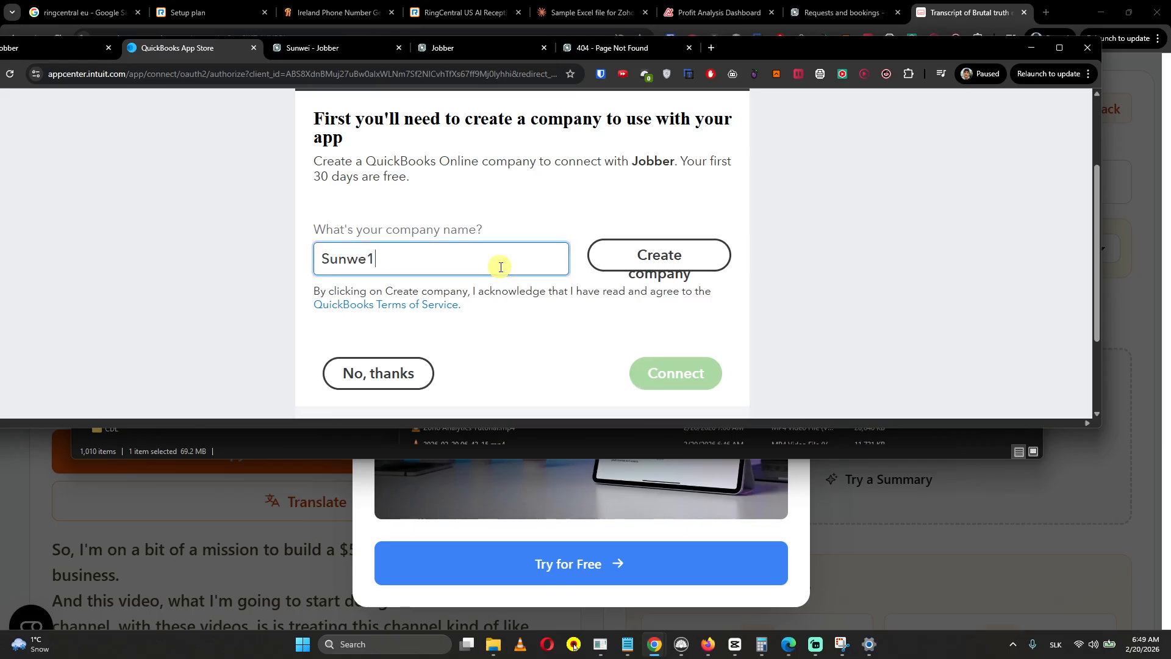
{"action": "left_click", "coordinate": [599, 254]}
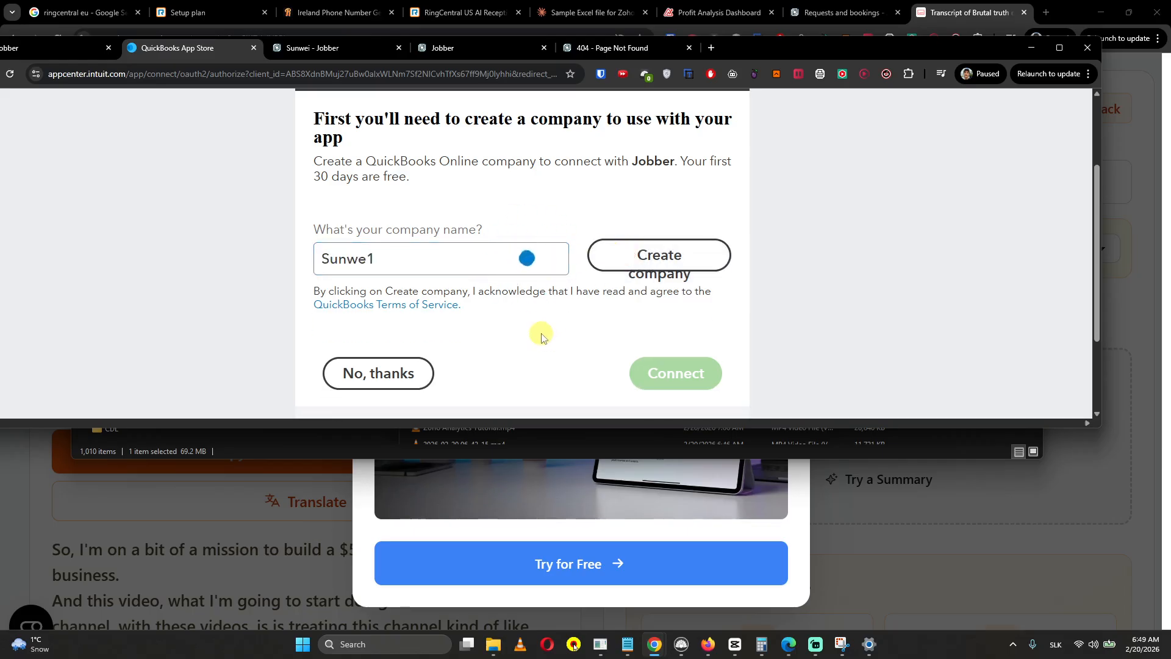
{"action": "left_click_drag", "start_coordinate": [1099, 427], "coordinate": [1158, 594]}
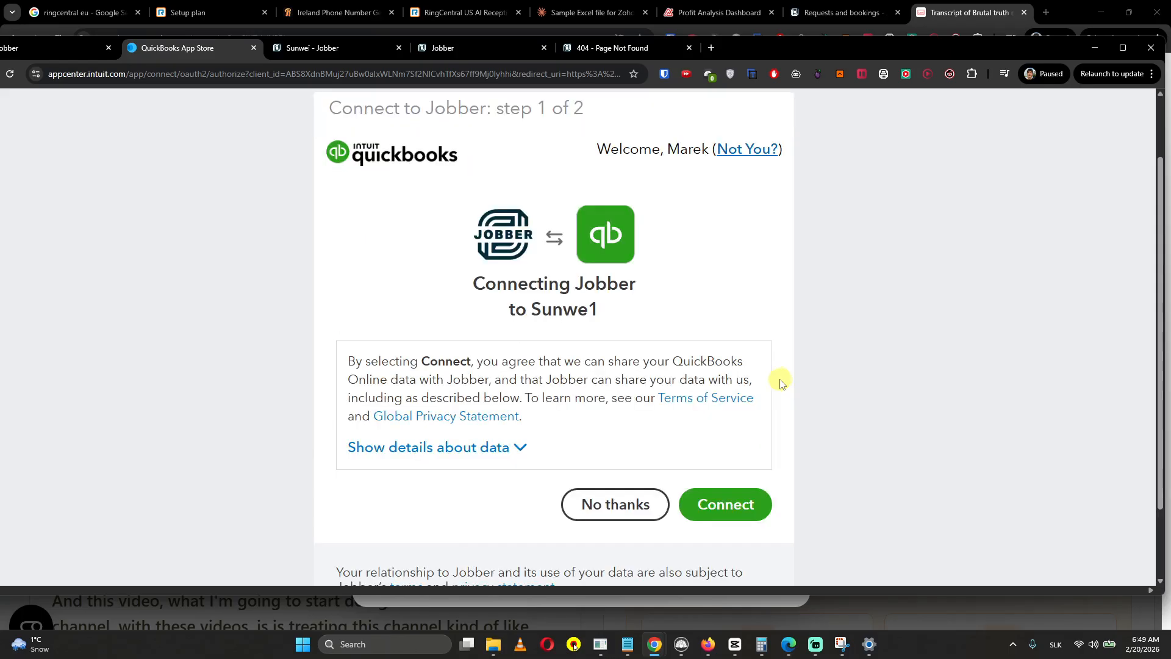
{"action": "left_click", "coordinate": [745, 515]}
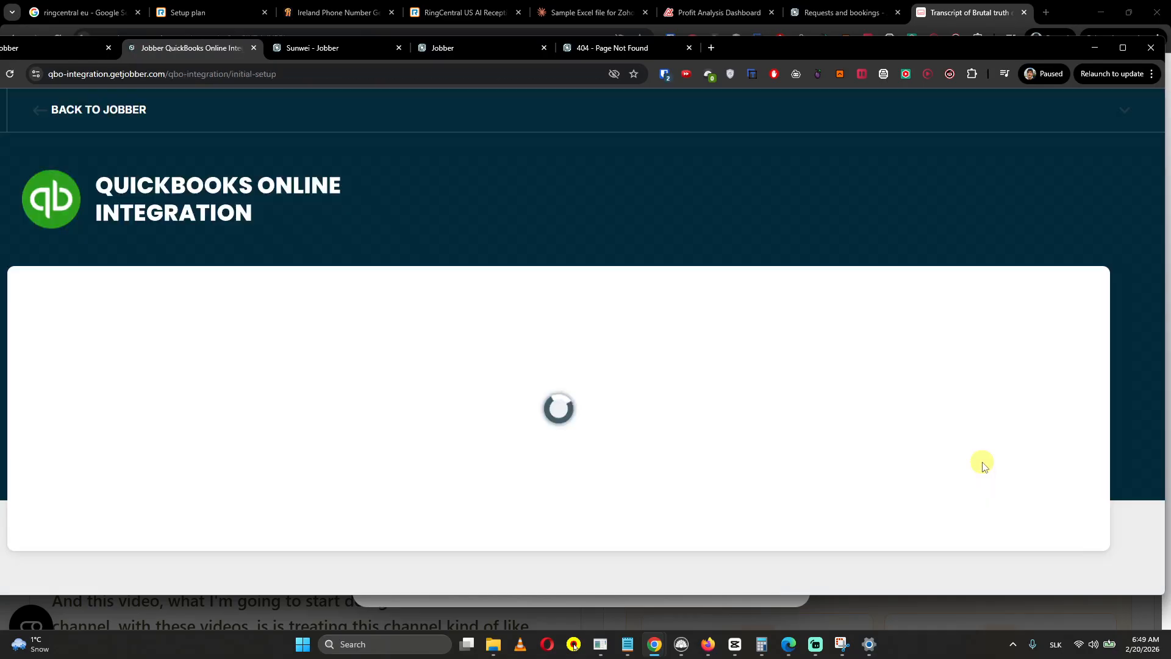
Step: Keep Clients and Products and Services on, pass the account check, and import the 2 products/services
{"action": "scroll", "coordinate": [702, 360], "scroll_direction": "down", "scroll_amount": 2}
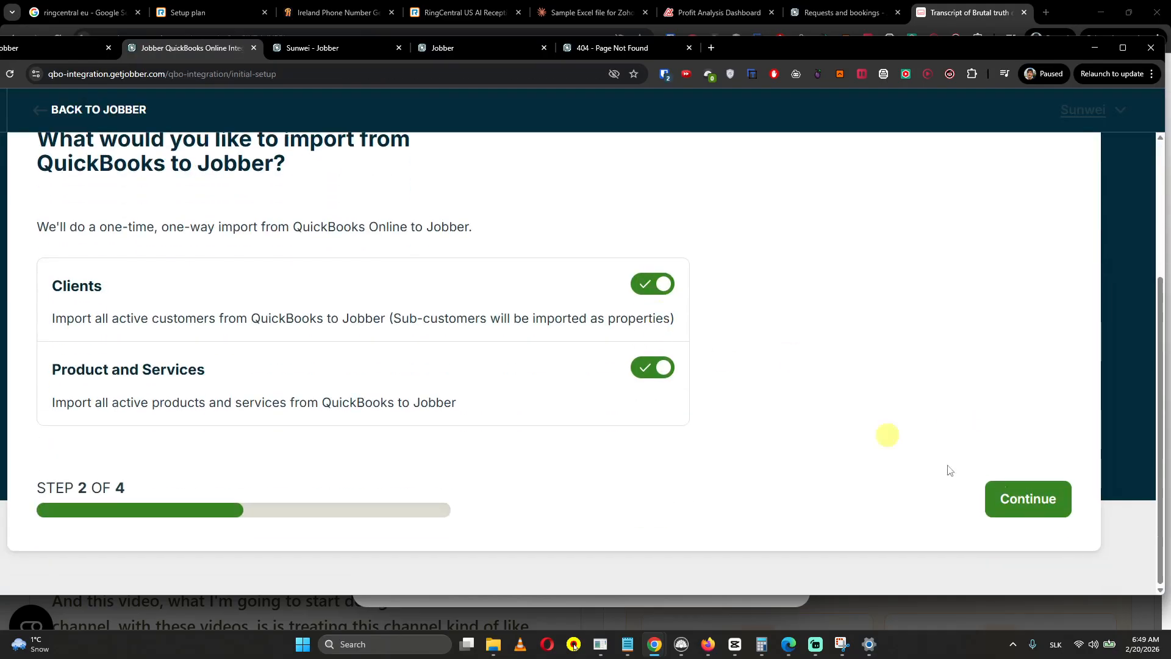
{"action": "left_click", "coordinate": [1006, 504]}
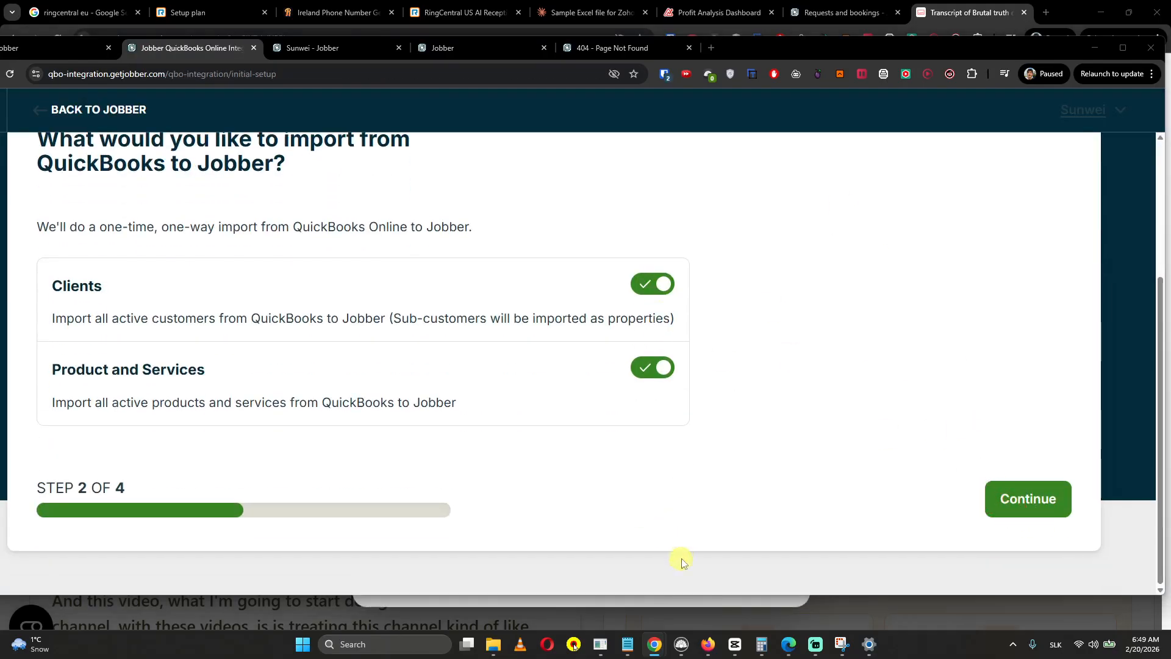
{"action": "left_click", "coordinate": [1039, 500]}
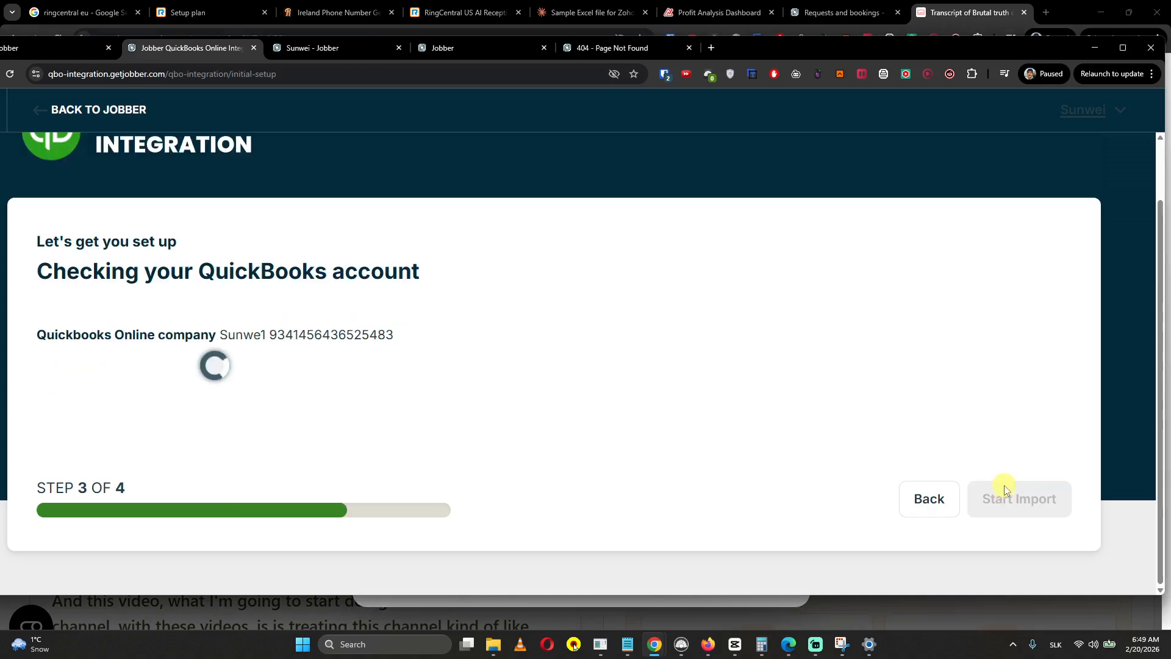
{"action": "left_click", "coordinate": [1006, 489]}
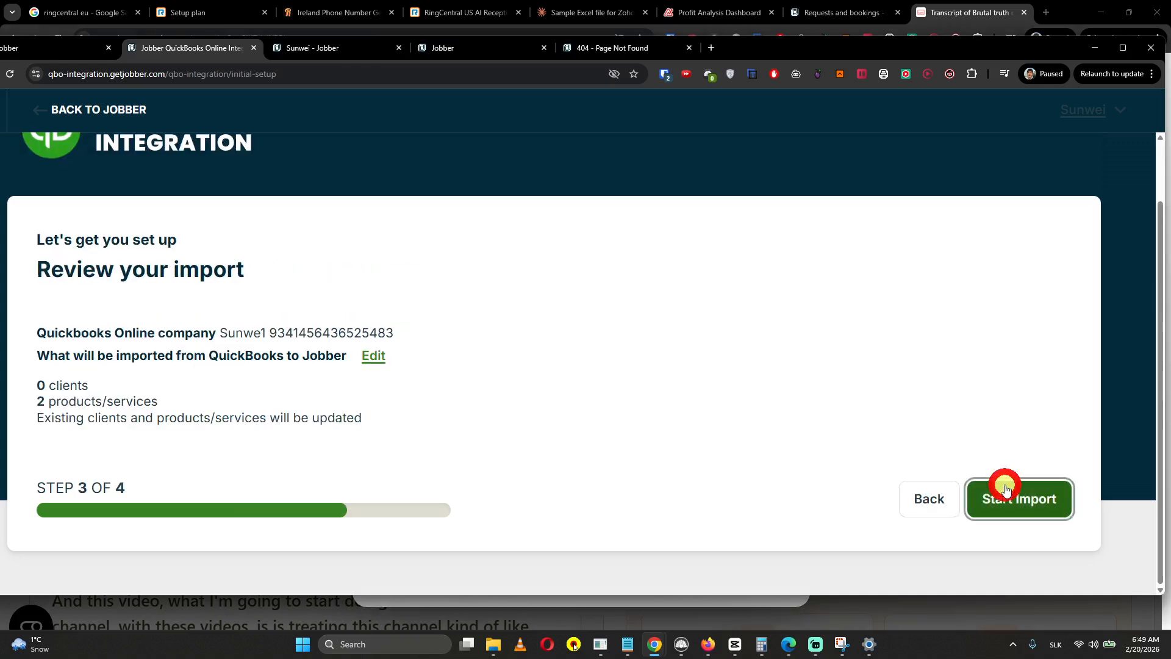
{"action": "scroll", "coordinate": [768, 413], "scroll_direction": "down", "scroll_amount": 3}
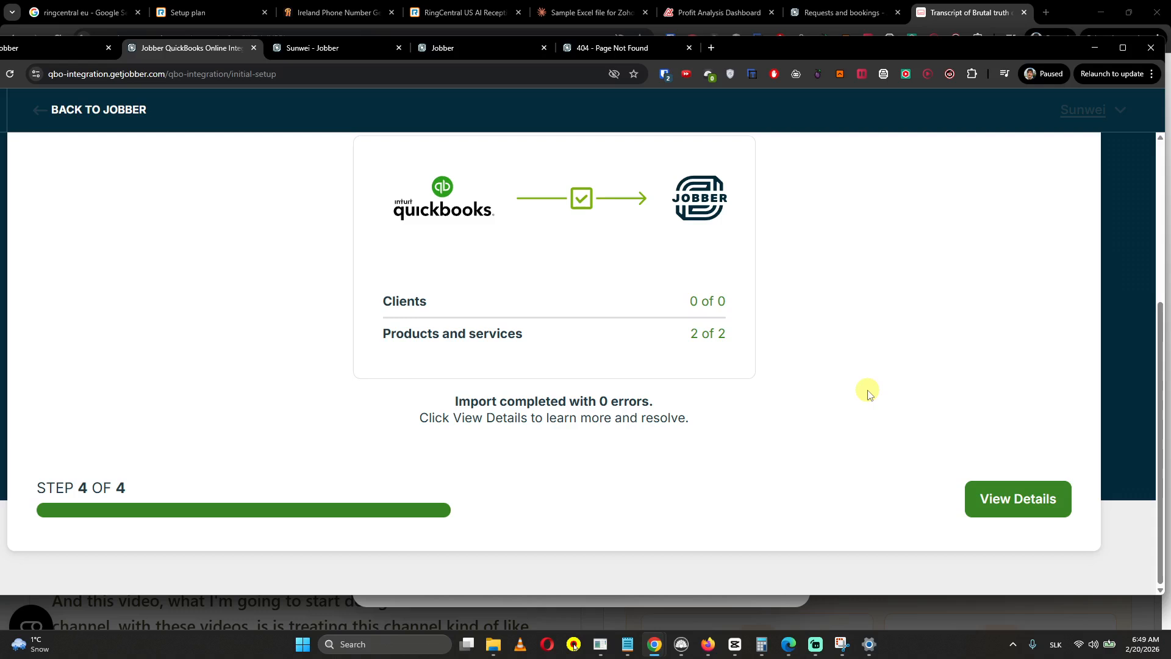
{"action": "left_click", "coordinate": [985, 491]}
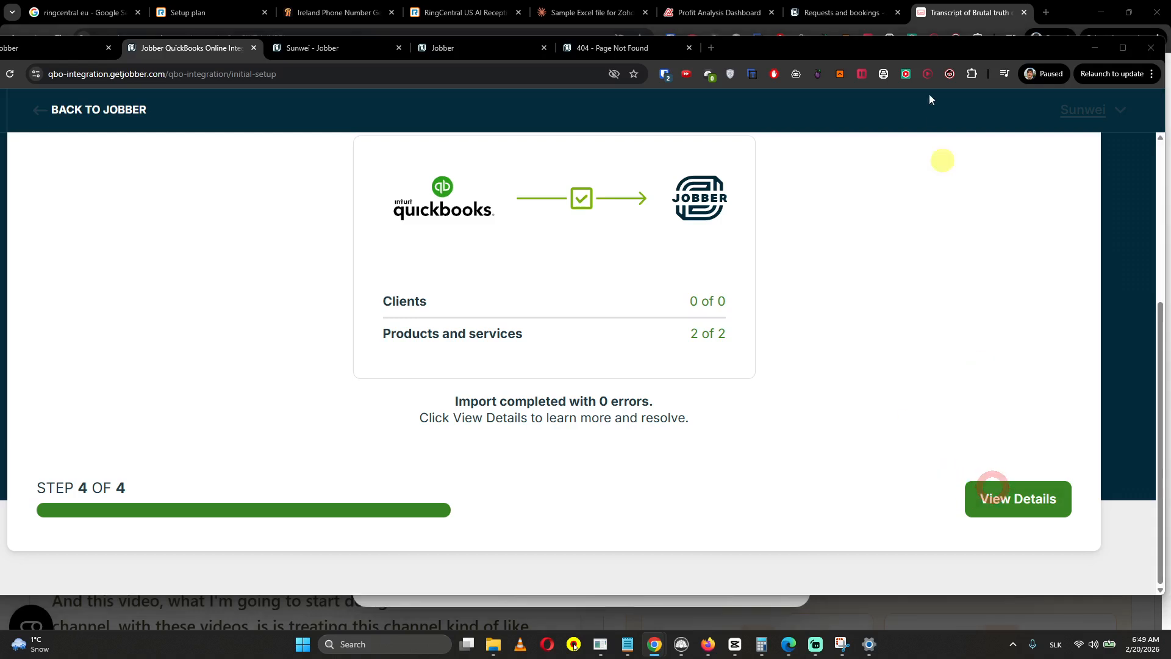
Step: Open View Details to see Sales and Hours listed in Sync Activity, then maximize the browser
{"action": "left_click_drag", "start_coordinate": [917, 52], "coordinate": [917, 24]}
{"action": "left_click", "coordinate": [1023, 459]}
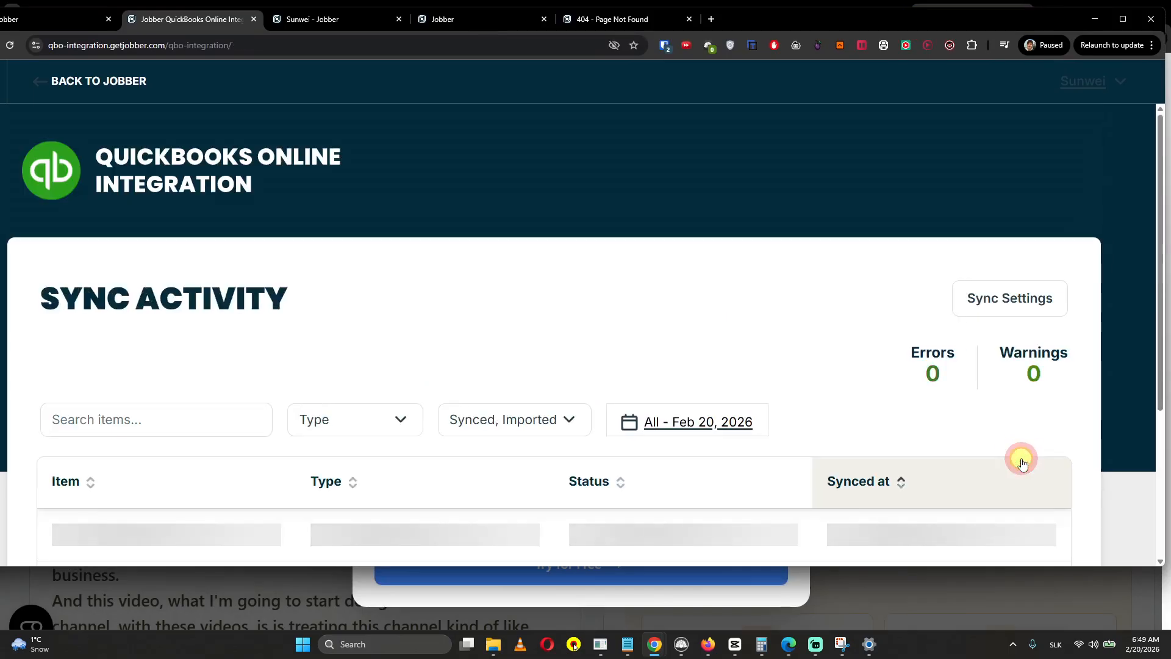
{"action": "scroll", "coordinate": [104, 364], "scroll_direction": "down", "scroll_amount": 2}
{"action": "scroll", "coordinate": [630, 391], "scroll_direction": "down", "scroll_amount": 1}
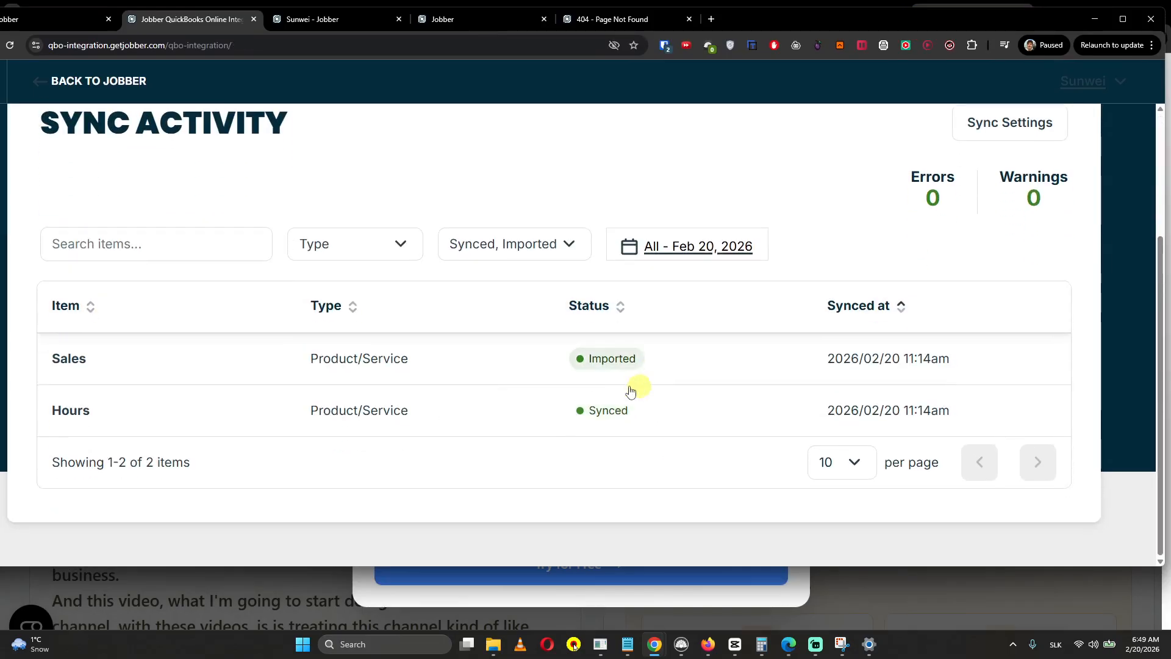
{"action": "scroll", "coordinate": [768, 462], "scroll_direction": "up", "scroll_amount": 1}
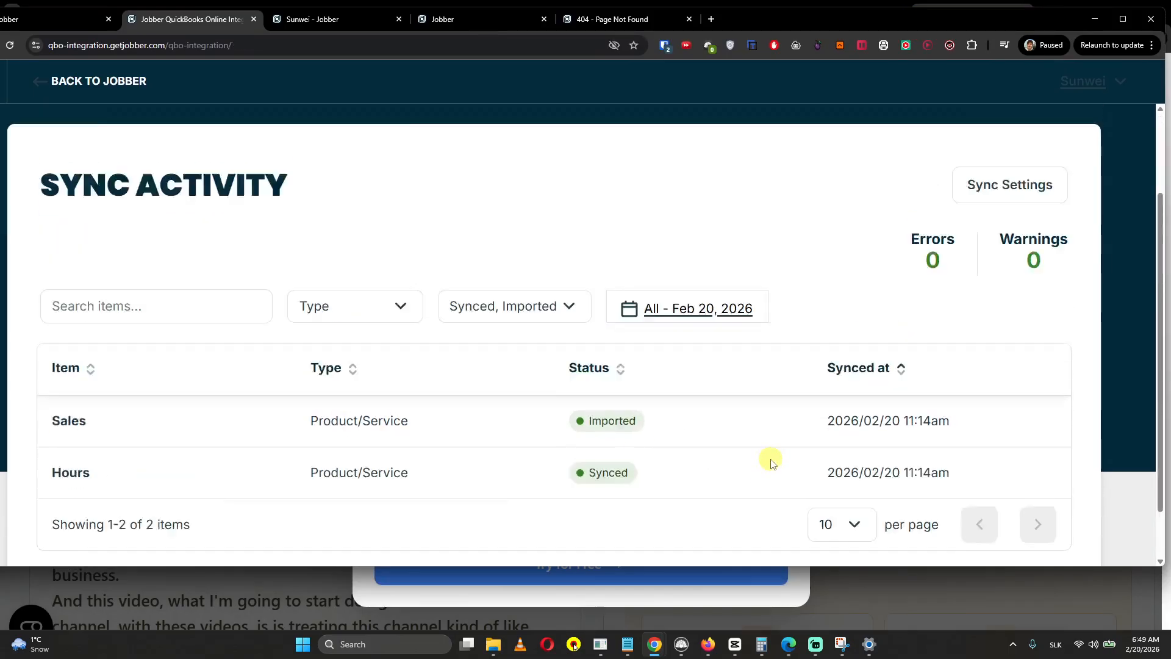
{"action": "scroll", "coordinate": [770, 462], "scroll_direction": "up", "scroll_amount": 2}
{"action": "left_click", "coordinate": [1123, 19]}
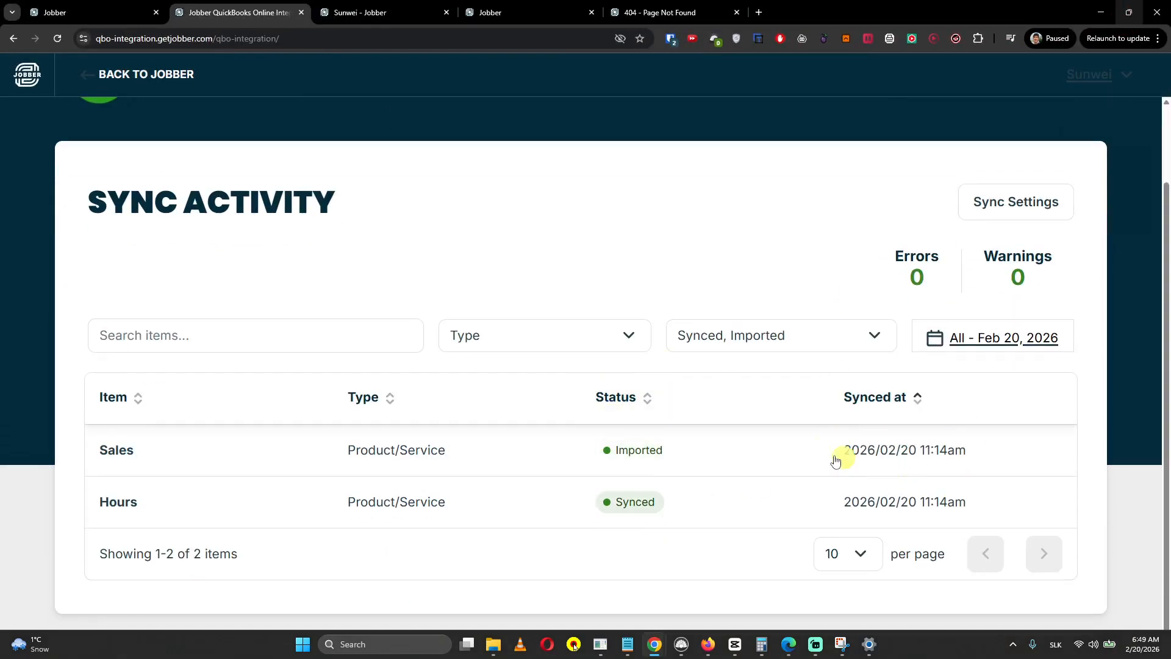
{"action": "scroll", "coordinate": [335, 241], "scroll_direction": "up", "scroll_amount": 2}
{"action": "scroll", "coordinate": [231, 130], "scroll_direction": "down", "scroll_amount": 2}
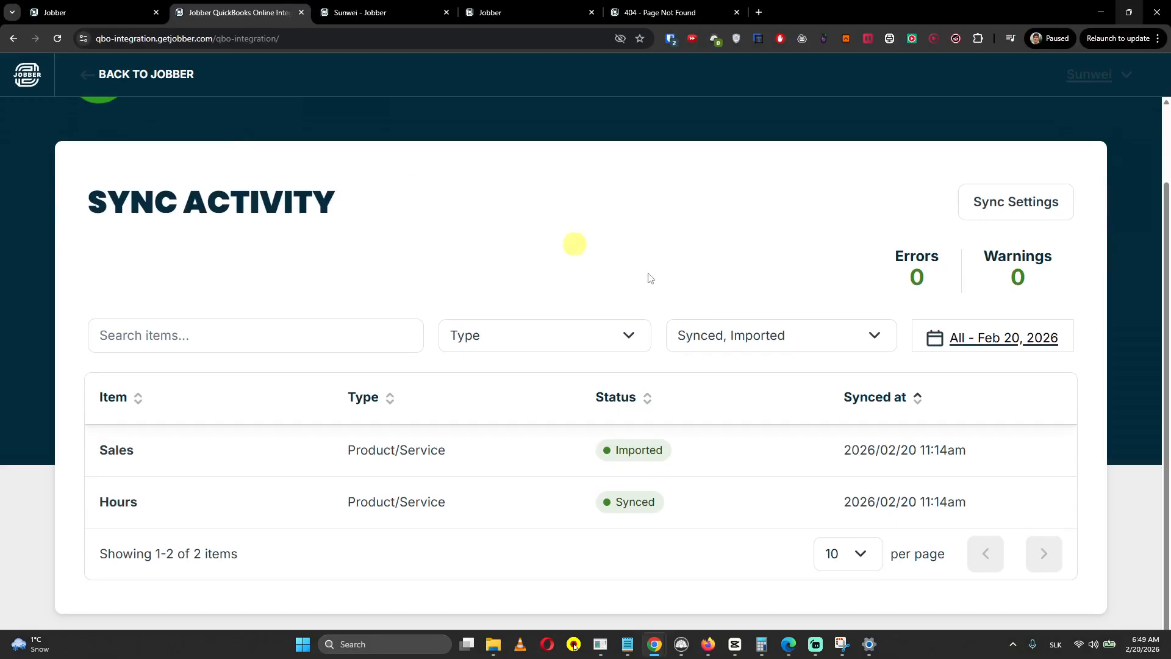